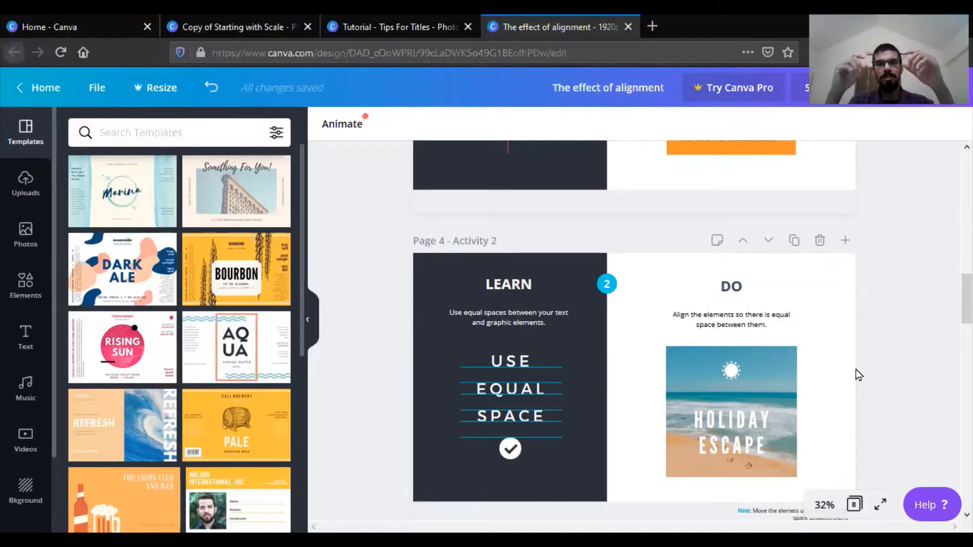
Step: Increase the line height of the 'HOLIDAY ESCAPE' text in Activity 2 to 1.66 to even out the spacing between elements
click(752, 424)
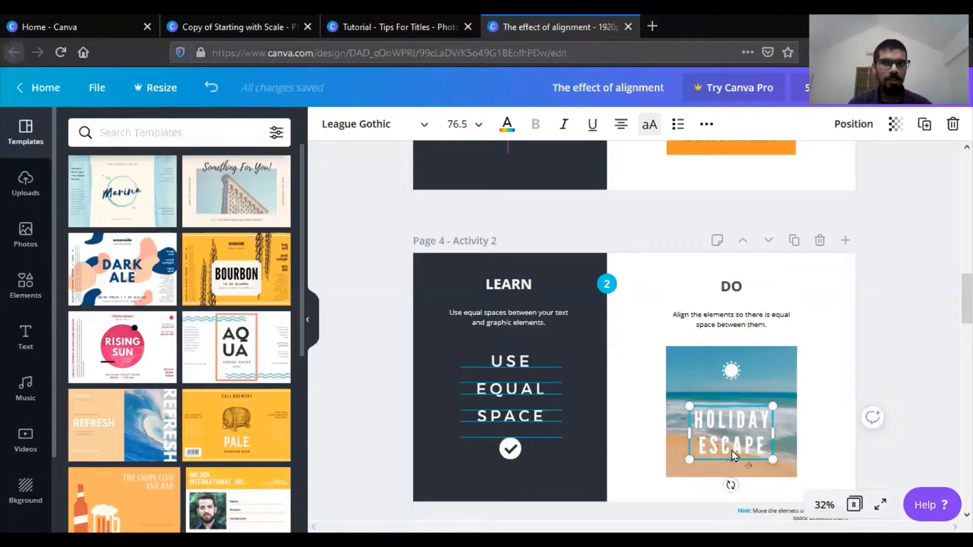
click(707, 126)
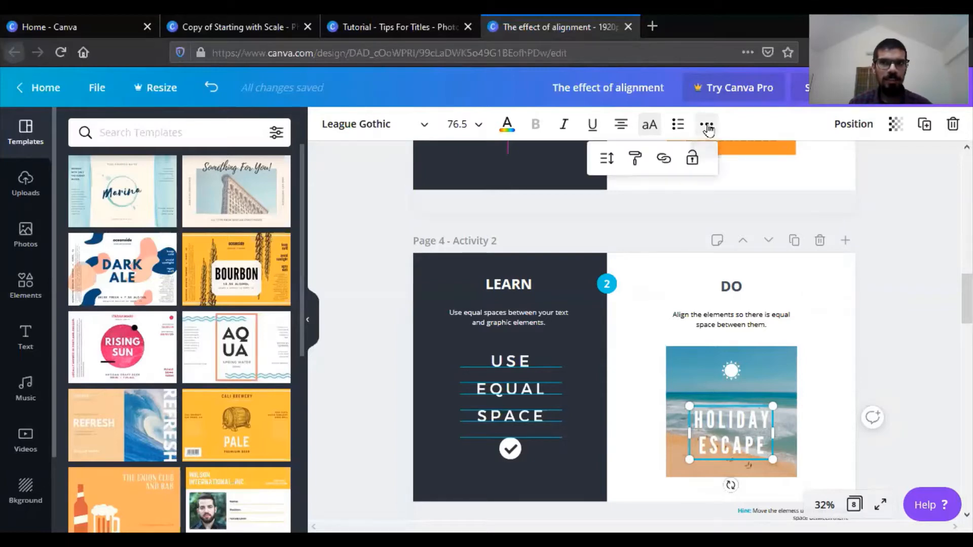
click(607, 160)
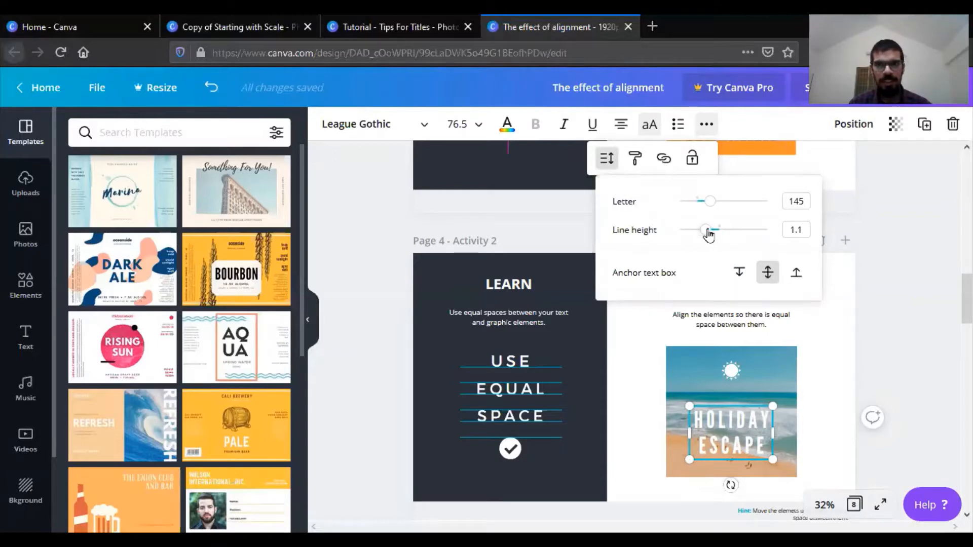
drag(709, 234, 727, 238)
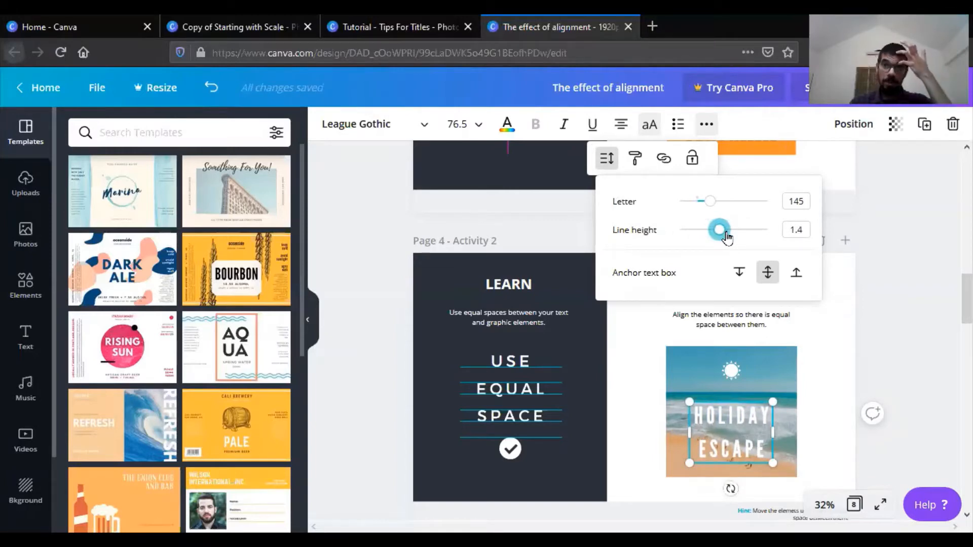
drag(727, 237, 733, 238)
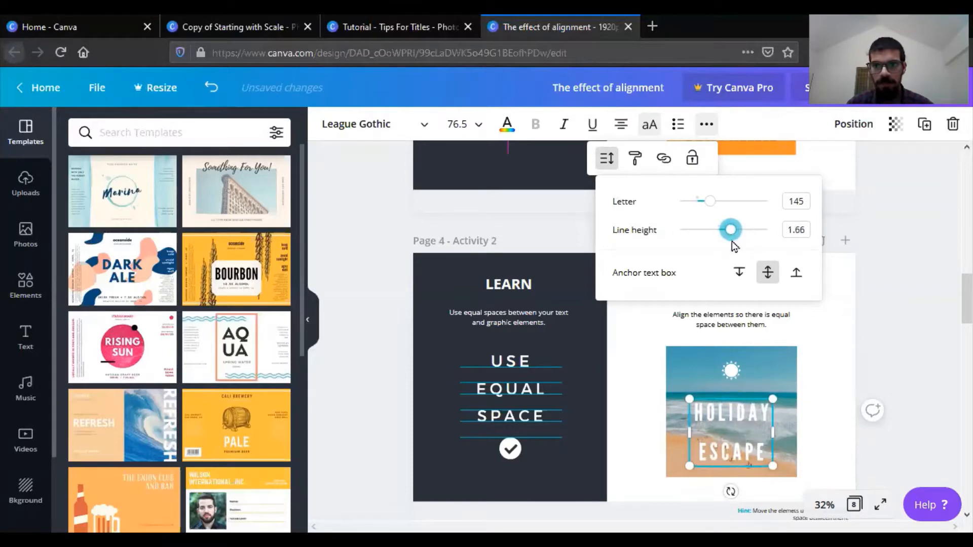
click(846, 371)
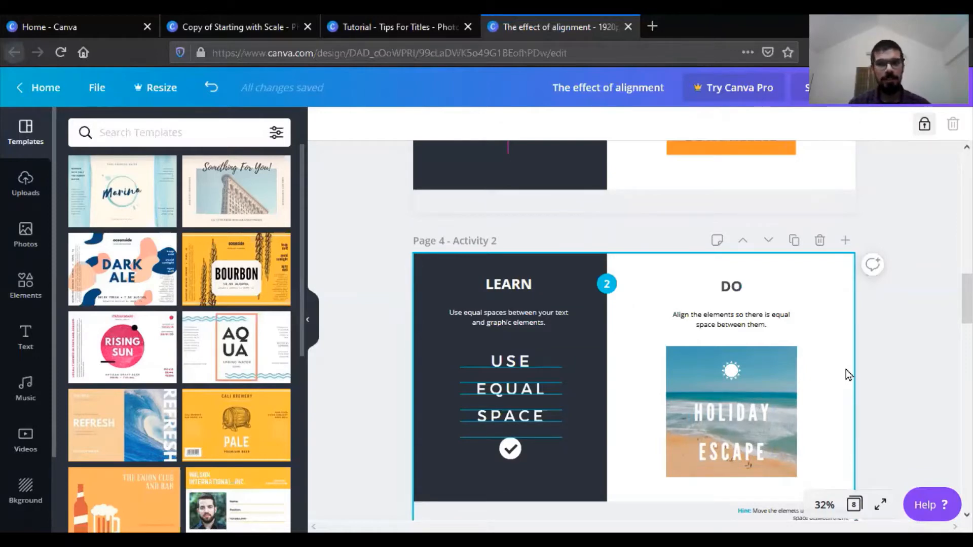
click(913, 375)
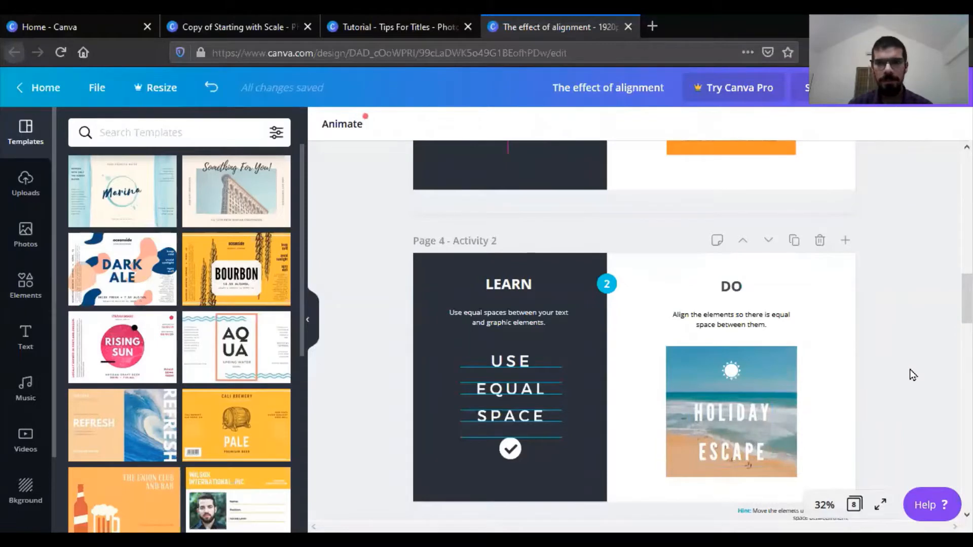
Step: Line up the Activity 3 images in one vertically centred row, with the pink image between the hand image and the blue one
scroll(911, 372, down, 5)
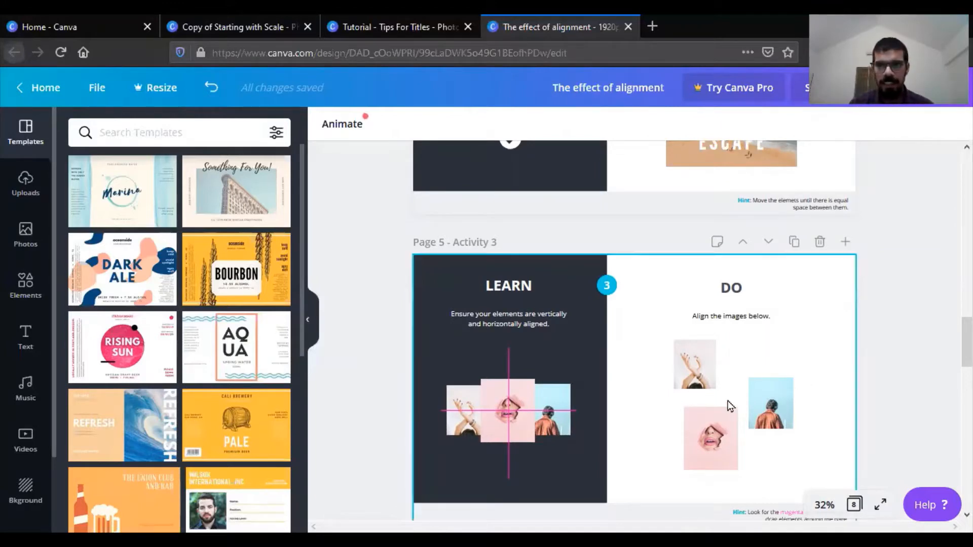
drag(720, 430, 733, 395)
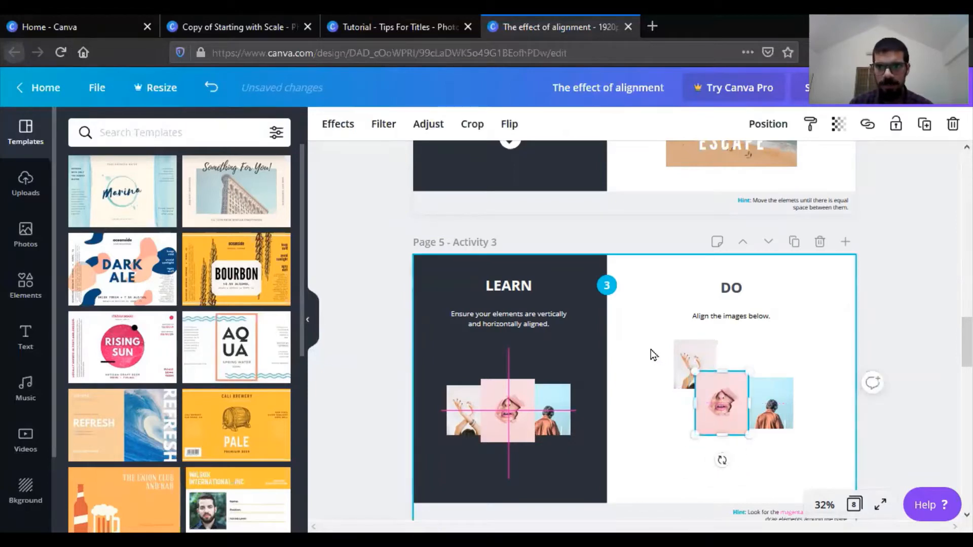
click(679, 358)
click(672, 378)
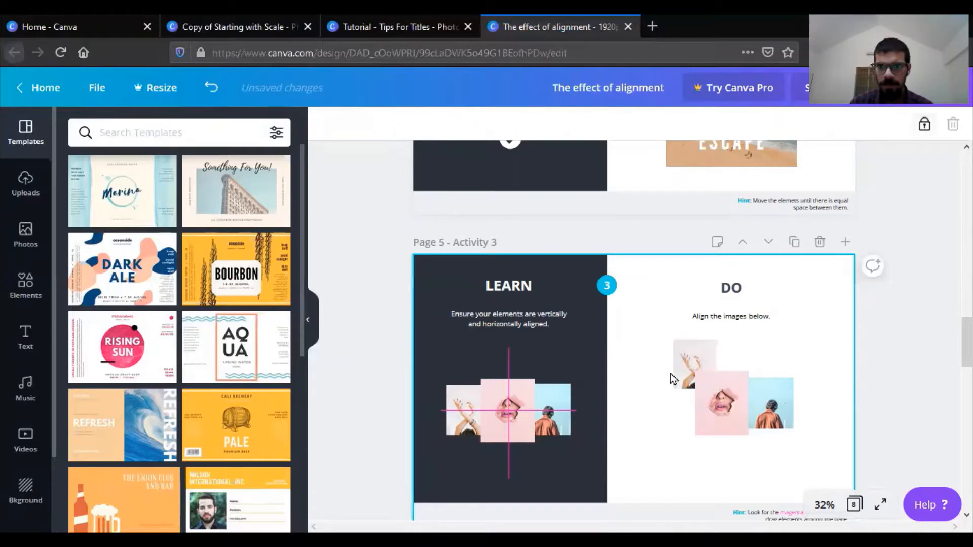
drag(685, 364, 665, 401)
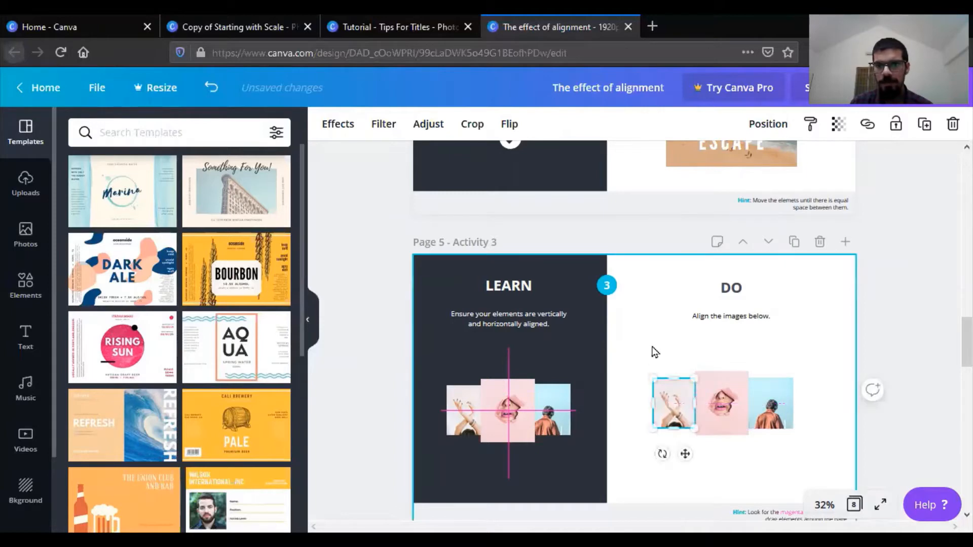
Step: Set the text alignment of the word 'SUMMER' in Activity 4 to right
scroll(652, 350, down, 8)
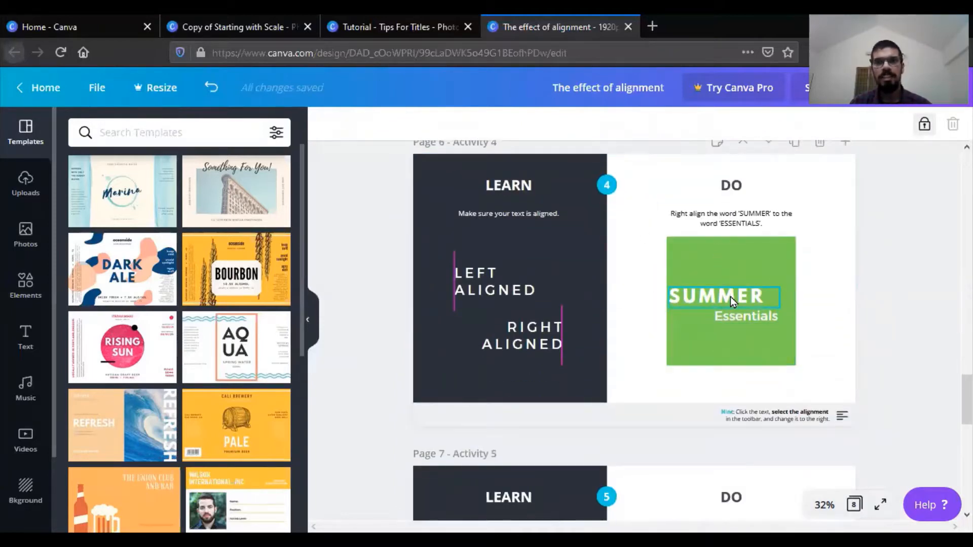
click(731, 297)
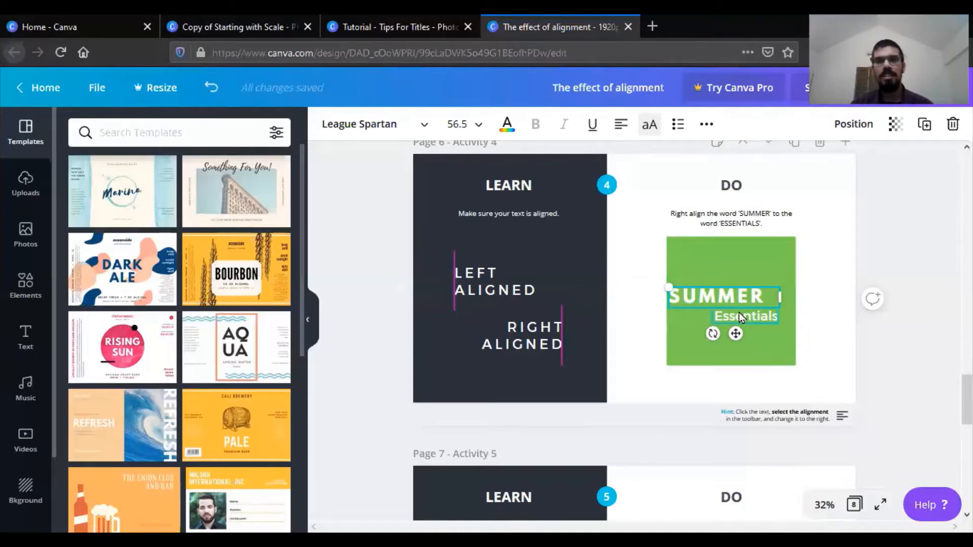
click(627, 130)
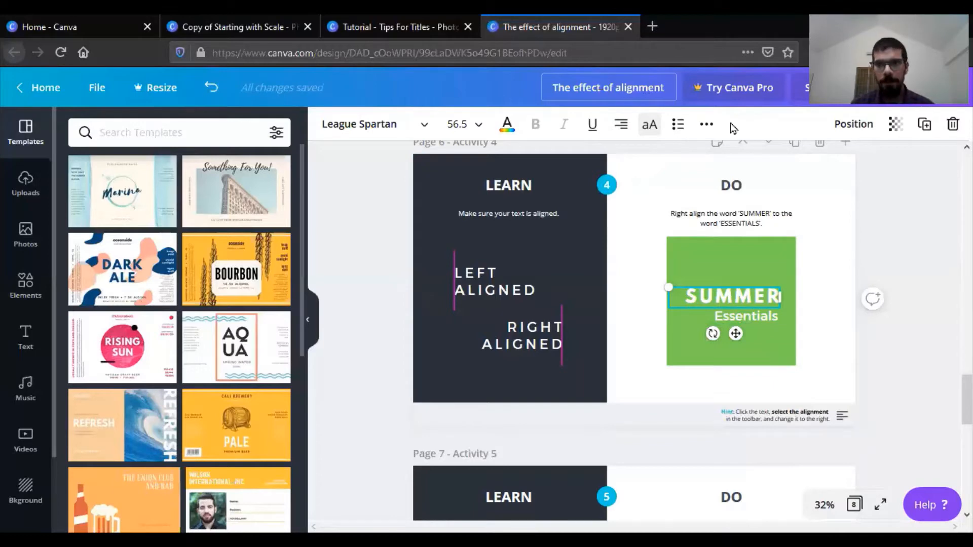
click(839, 217)
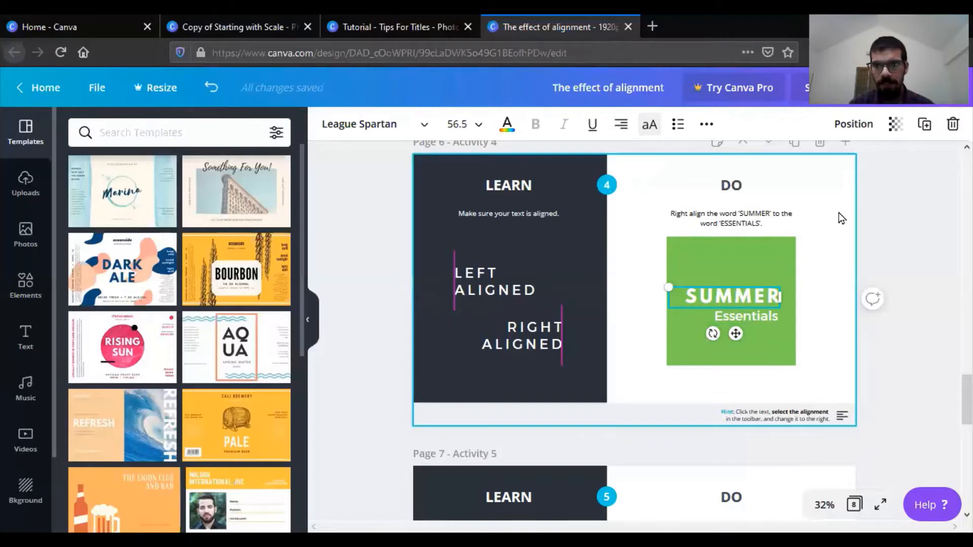
Step: Shift the word 'Essentials' slightly so its right edge lines up with 'SUMMER' above it
click(768, 301)
click(755, 324)
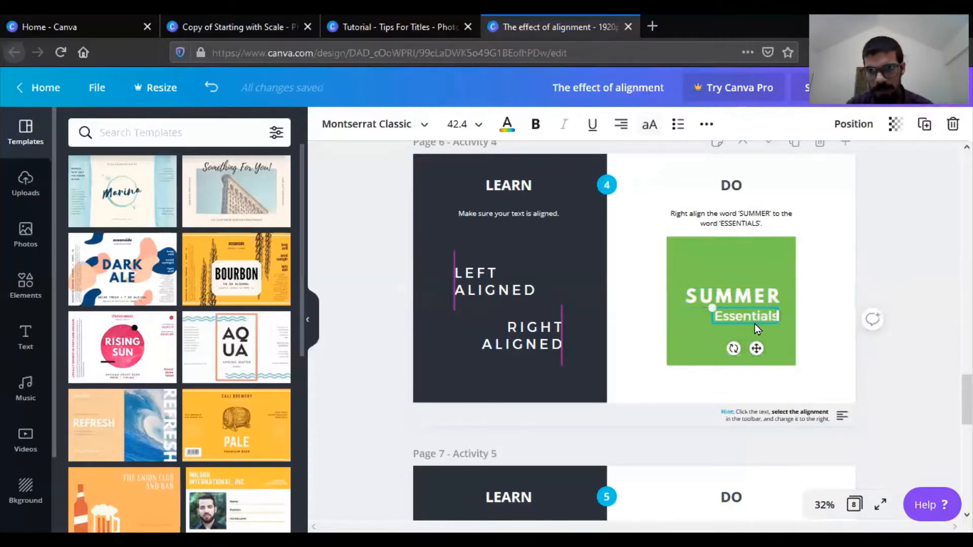
drag(761, 316, 767, 318)
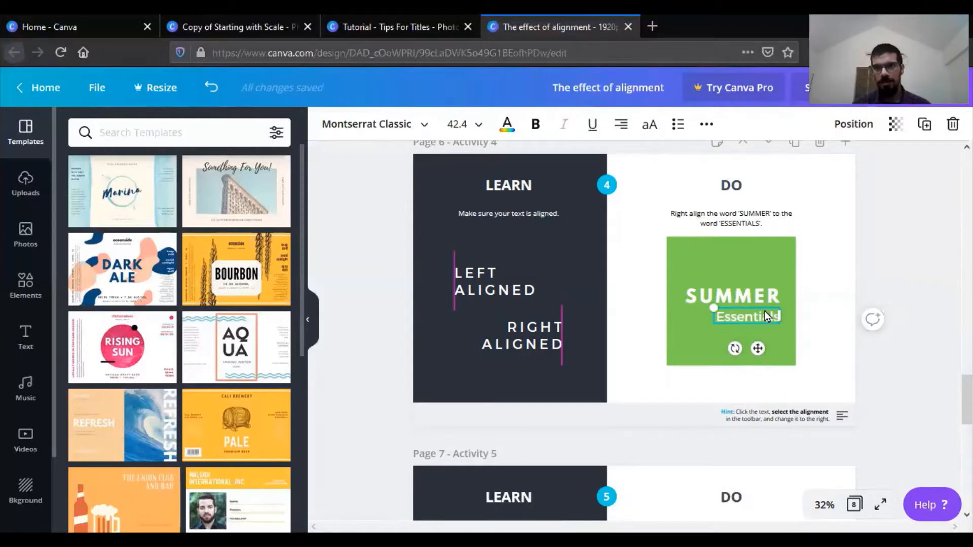
click(820, 294)
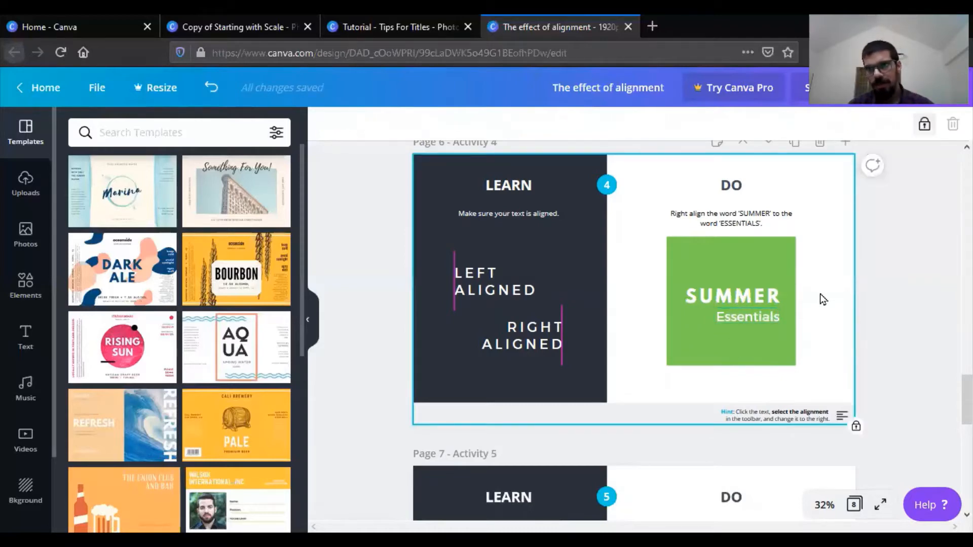
Step: Stack the photo, the 'Market Research' title and the description paragraph flush with the left edge of the Activity 5 grid
scroll(816, 274, down, 5)
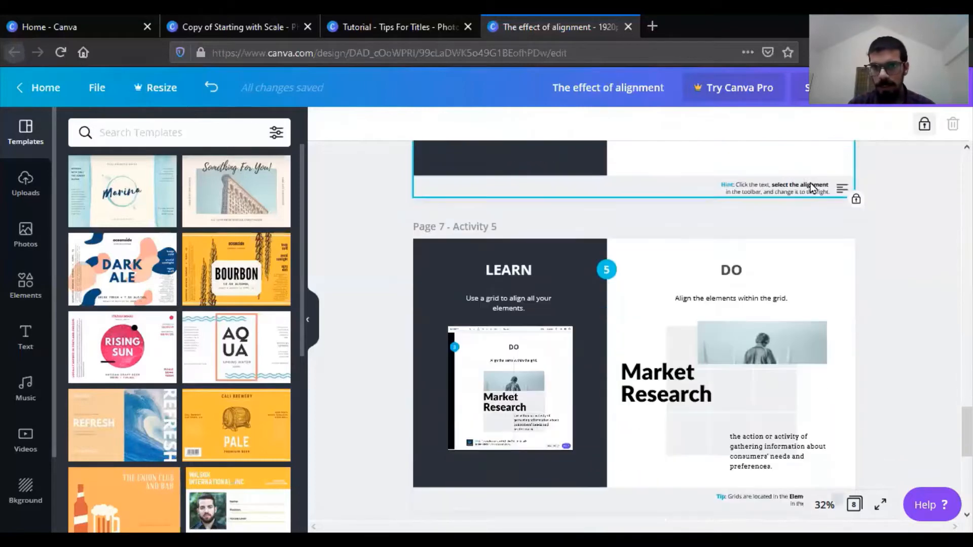
scroll(813, 188, down, 2)
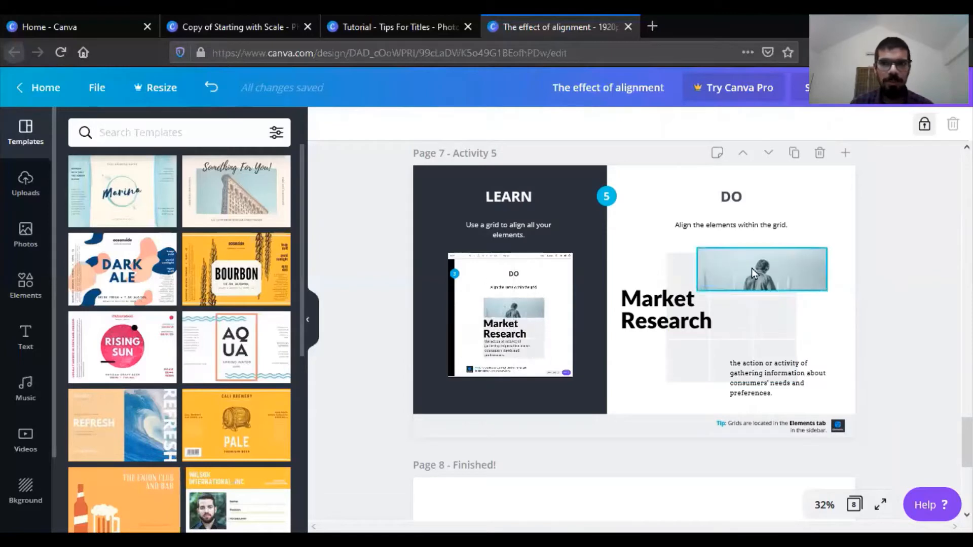
drag(752, 268, 723, 273)
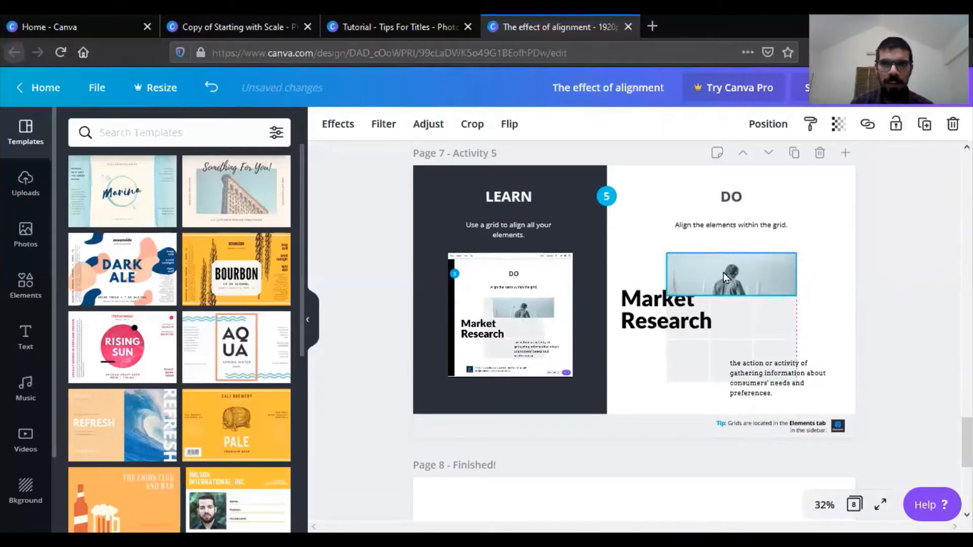
drag(628, 330, 673, 333)
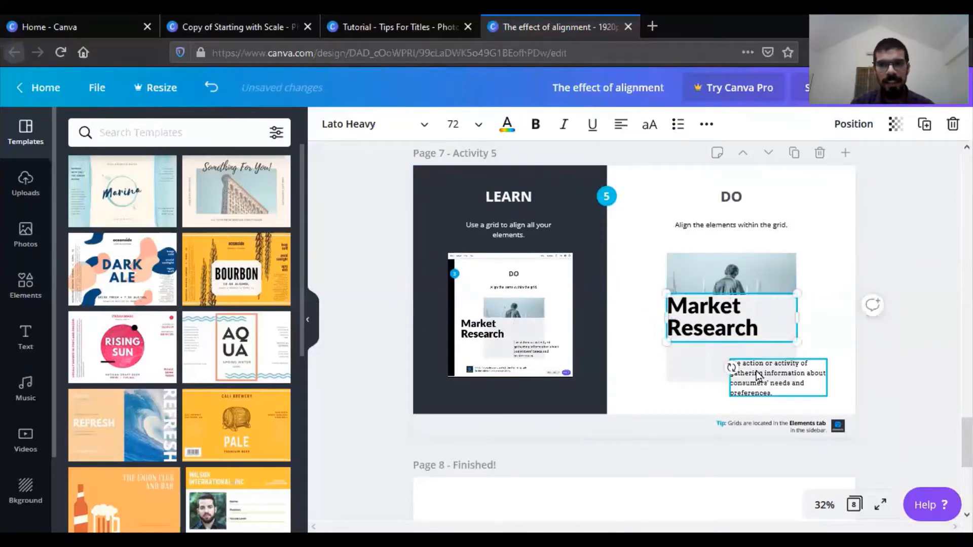
drag(734, 366, 695, 354)
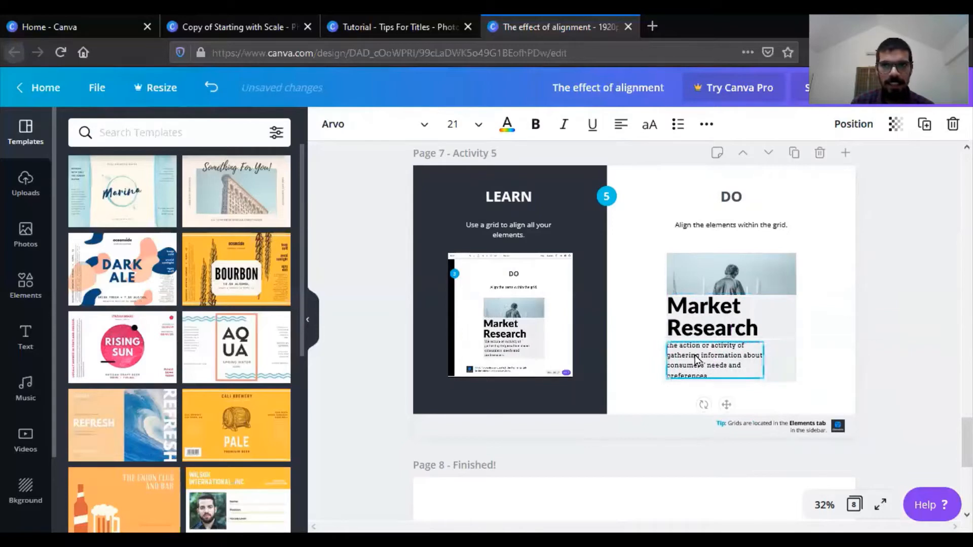
click(836, 311)
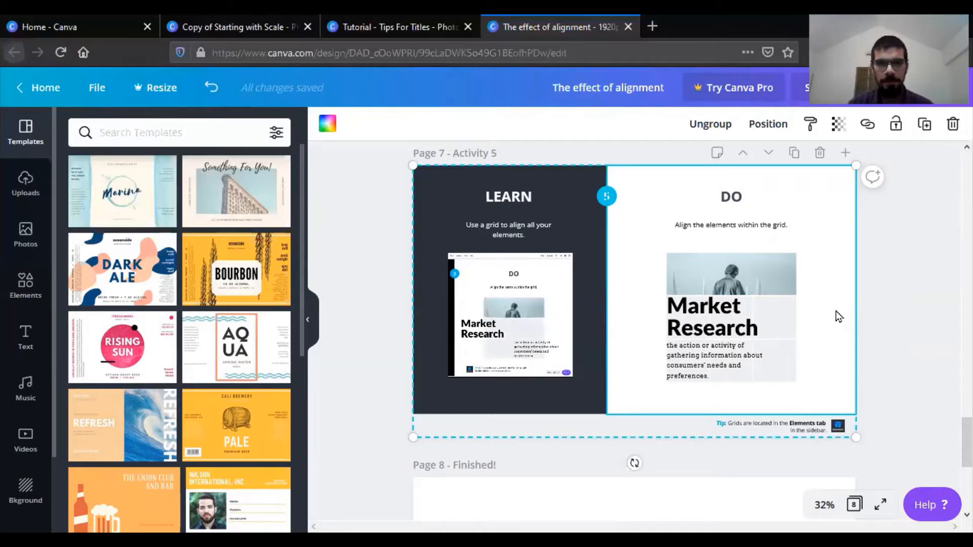
Step: View the alignment tutorial's final page and switch to the first activity of the 'Tutorial - Tips For Titles' design
scroll(837, 312, down, 2)
scroll(836, 314, down, 3)
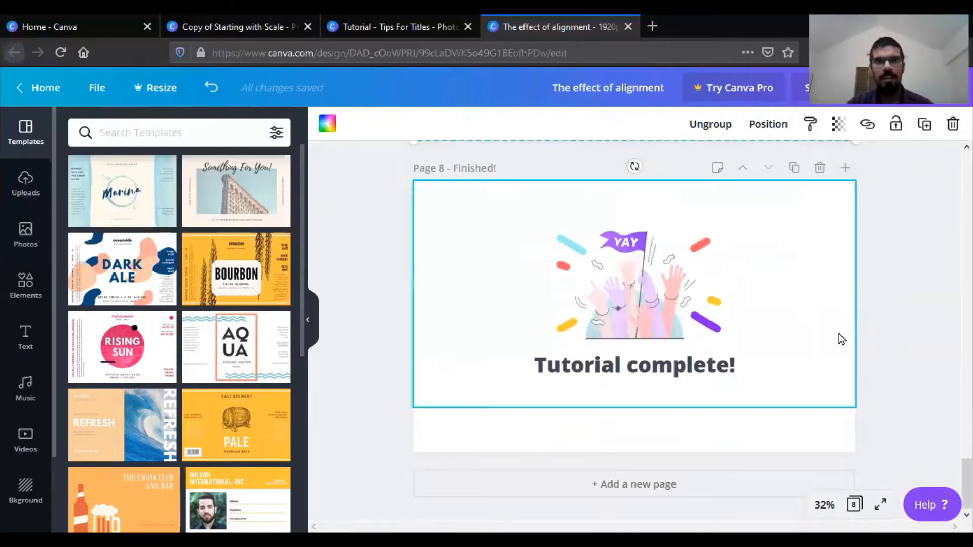
click(360, 23)
scroll(424, 304, up, 5)
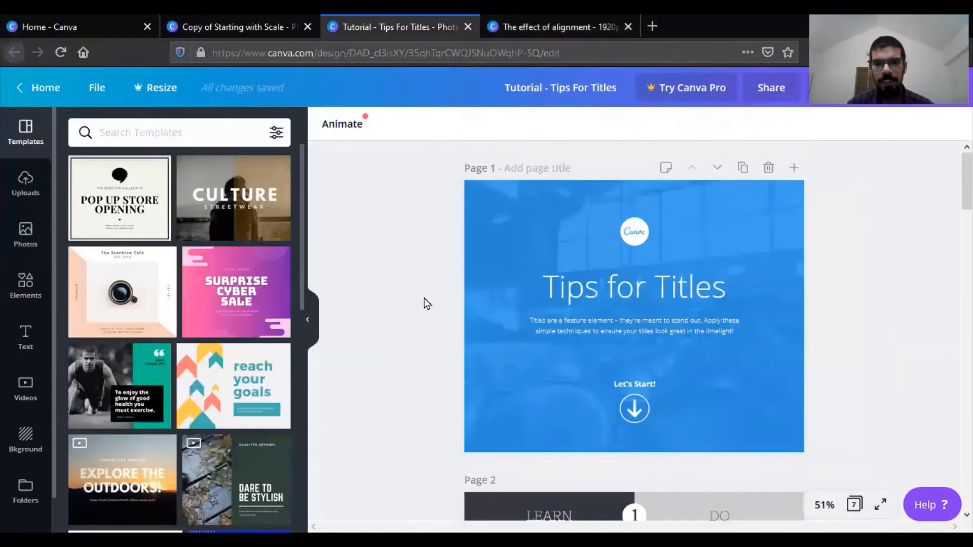
scroll(424, 299, down, 3)
scroll(424, 295, down, 2)
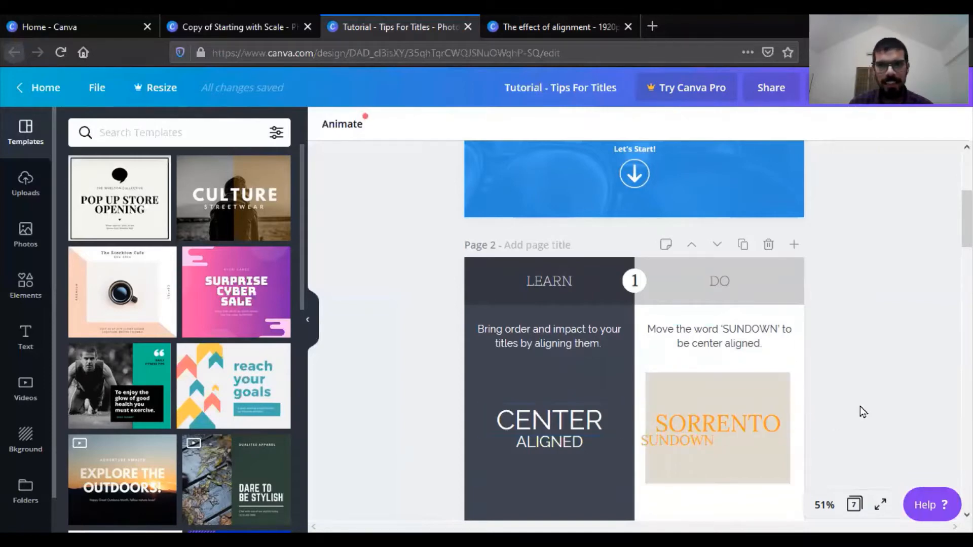
Step: Center the word 'SUNDOWN' directly beneath 'SORRENTO' on page 2, using the alignment guides
scroll(859, 407, down, 1)
drag(676, 376, 710, 374)
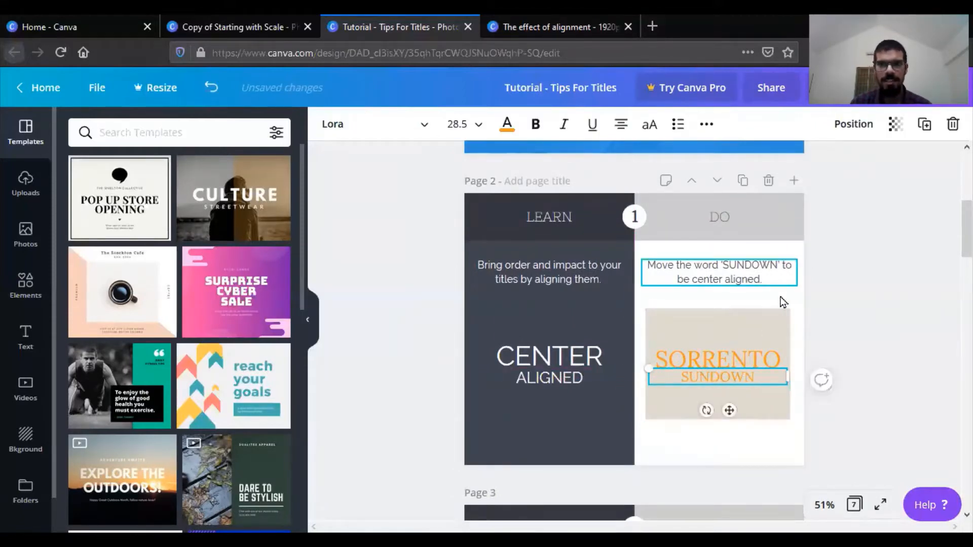
drag(730, 382, 725, 380)
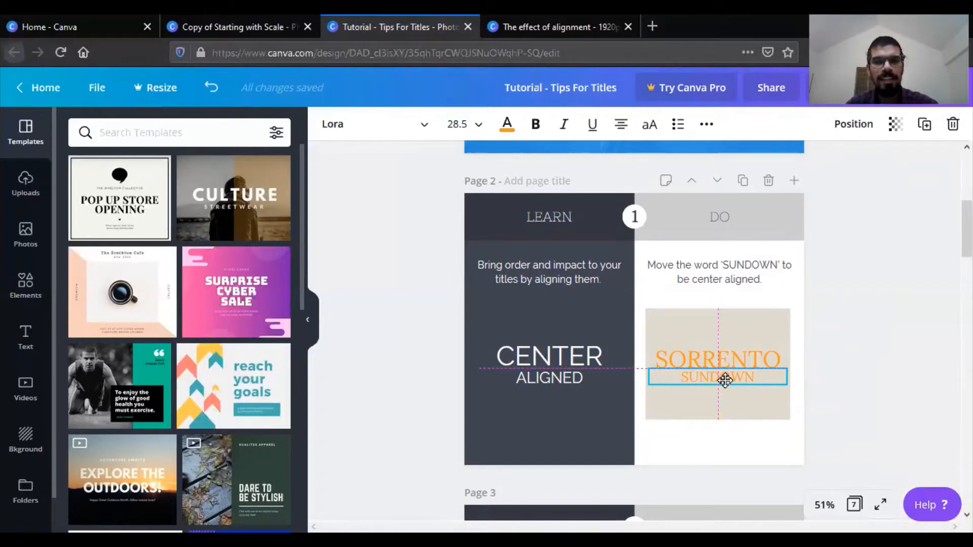
drag(725, 380, 727, 379)
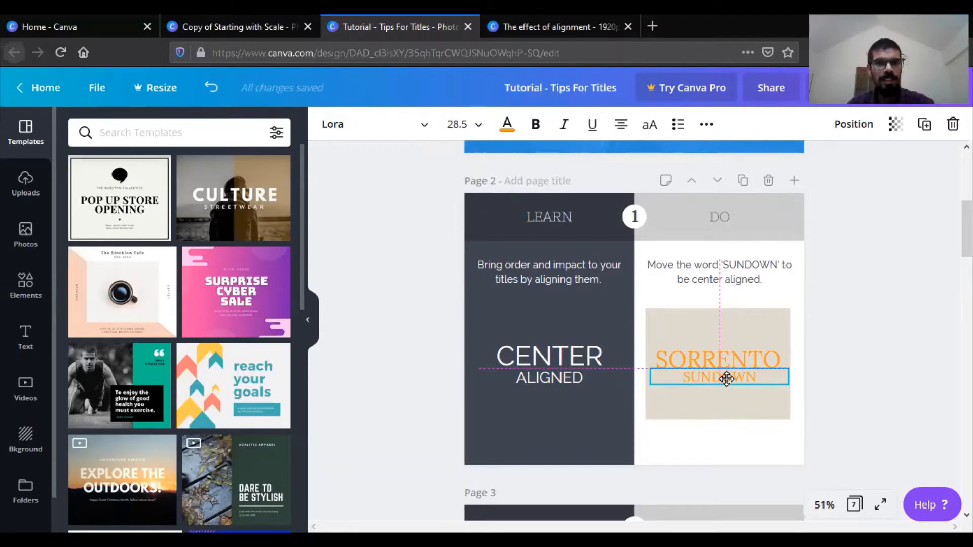
drag(727, 378, 726, 379)
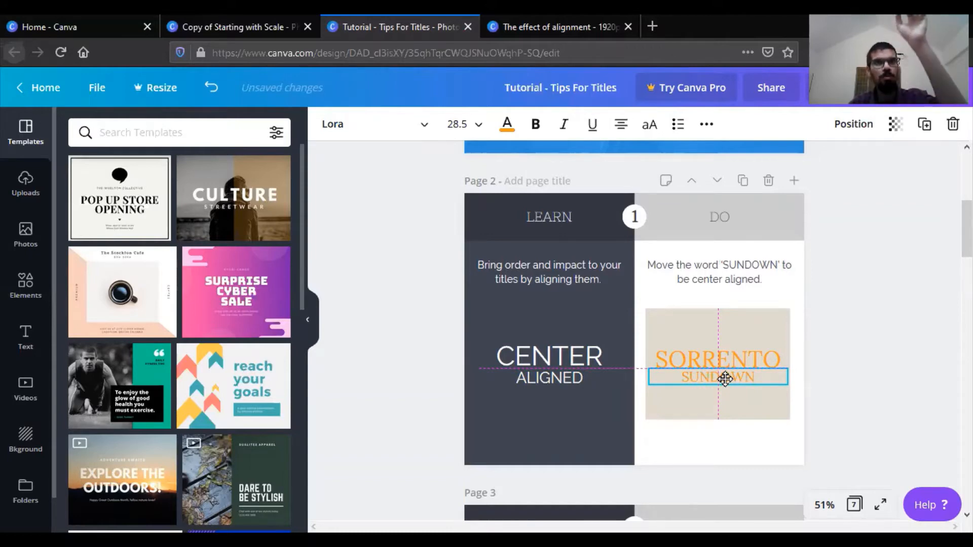
drag(726, 379, 725, 379)
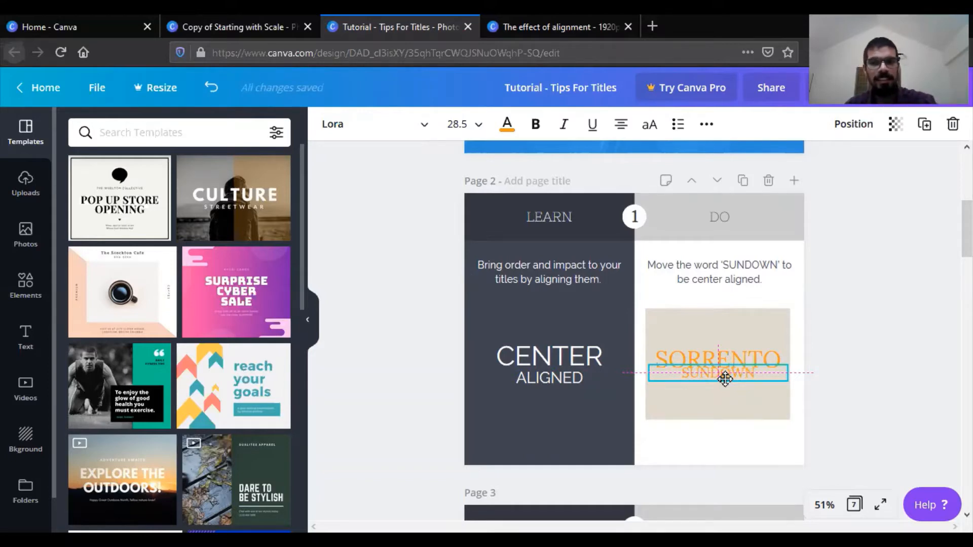
drag(726, 379, 725, 379)
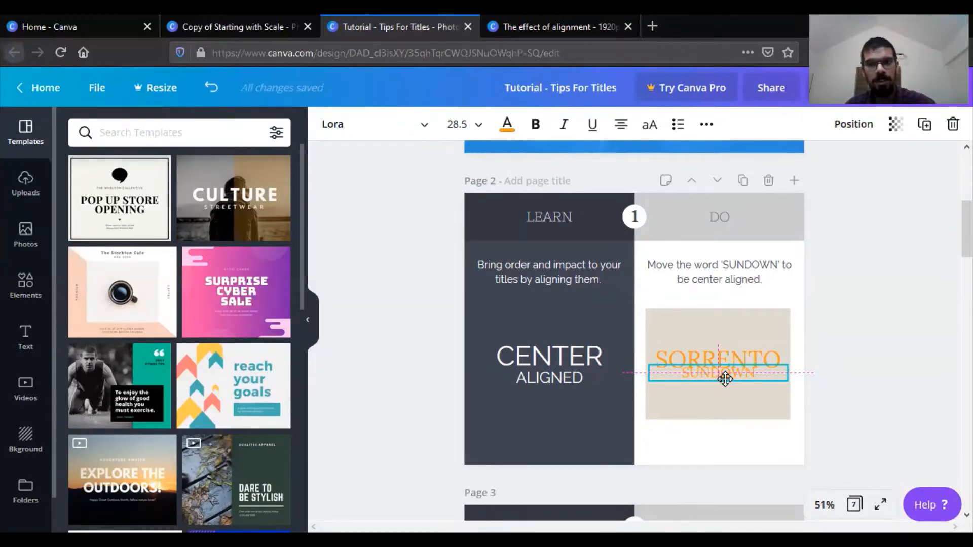
drag(725, 379, 725, 381)
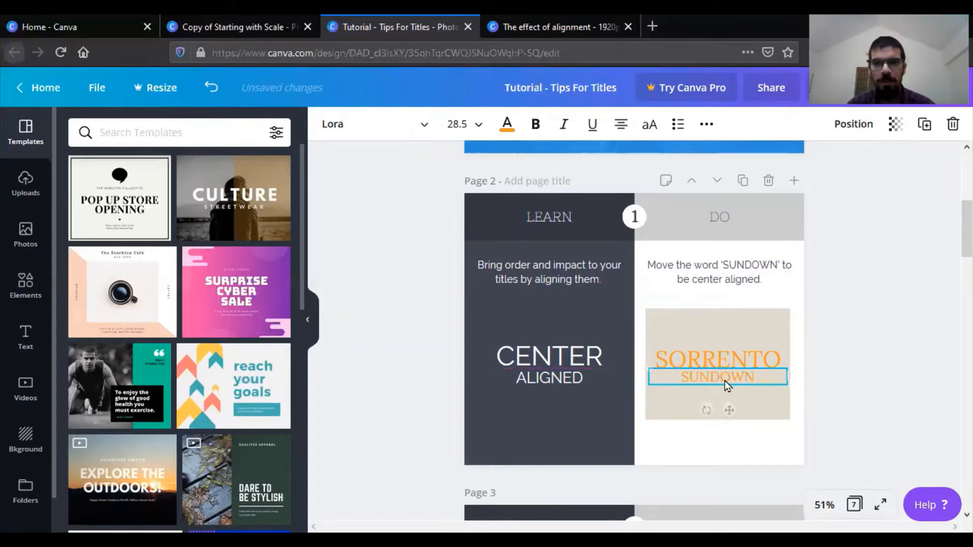
click(869, 324)
scroll(867, 309, down, 3)
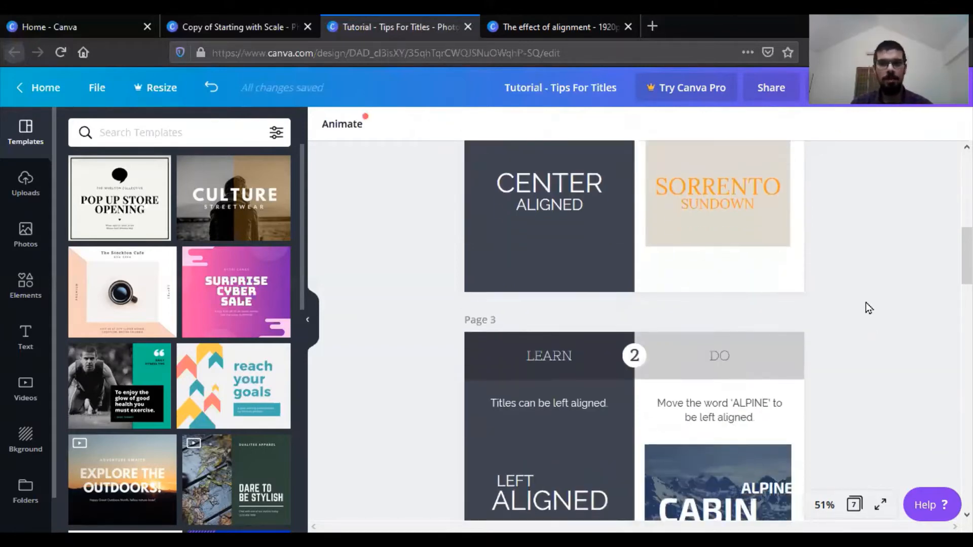
Step: Left-align the word 'ALPINE' above 'CABIN' in the page 3 activity
scroll(868, 307, down, 2)
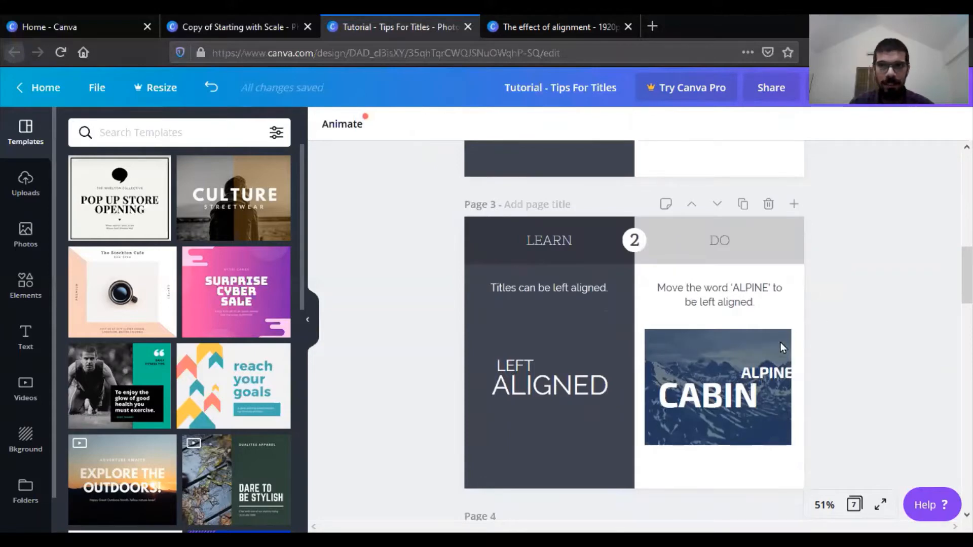
click(766, 373)
drag(760, 369, 683, 369)
Step: Right-align the word 'TIME' beneath 'RHYME' in the page 4 activity
scroll(681, 385, down, 4)
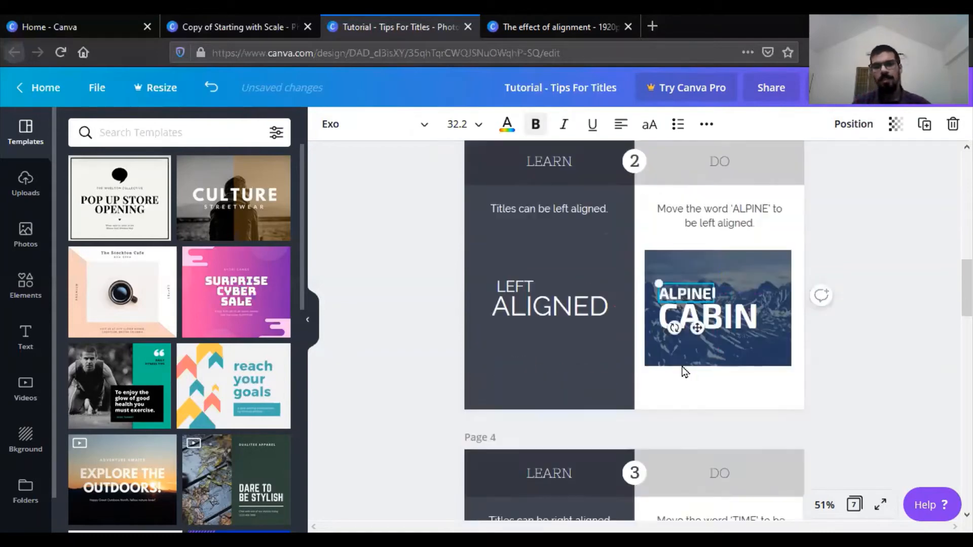
scroll(694, 289, down, 2)
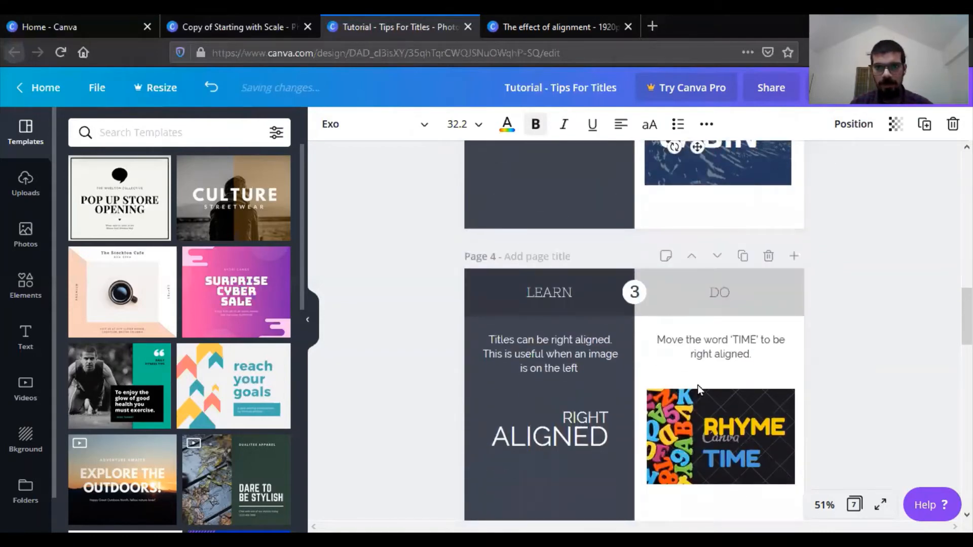
drag(725, 463, 748, 454)
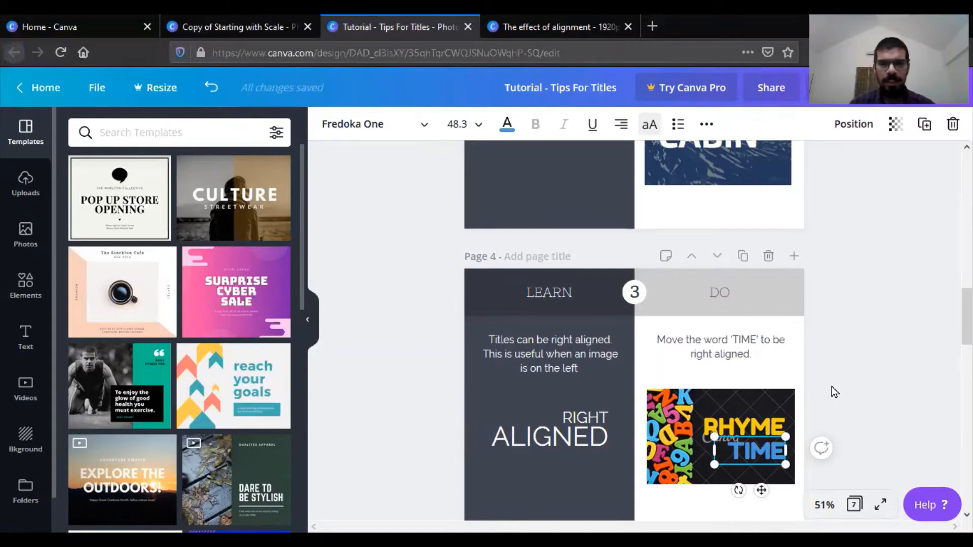
Step: Try widening the letter spacing of 'PALM TREE' on page 5 to 83
scroll(832, 378, down, 6)
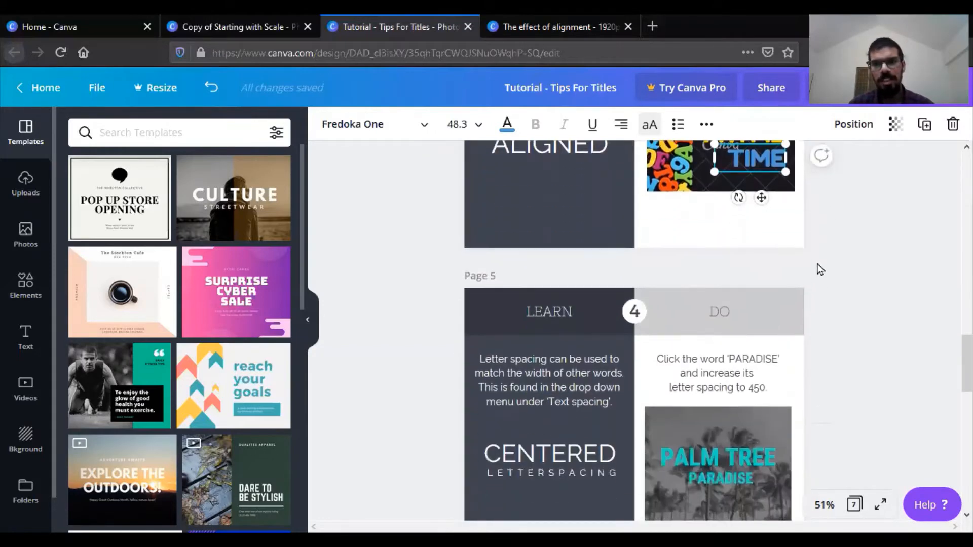
scroll(819, 269, down, 1)
scroll(860, 382, down, 2)
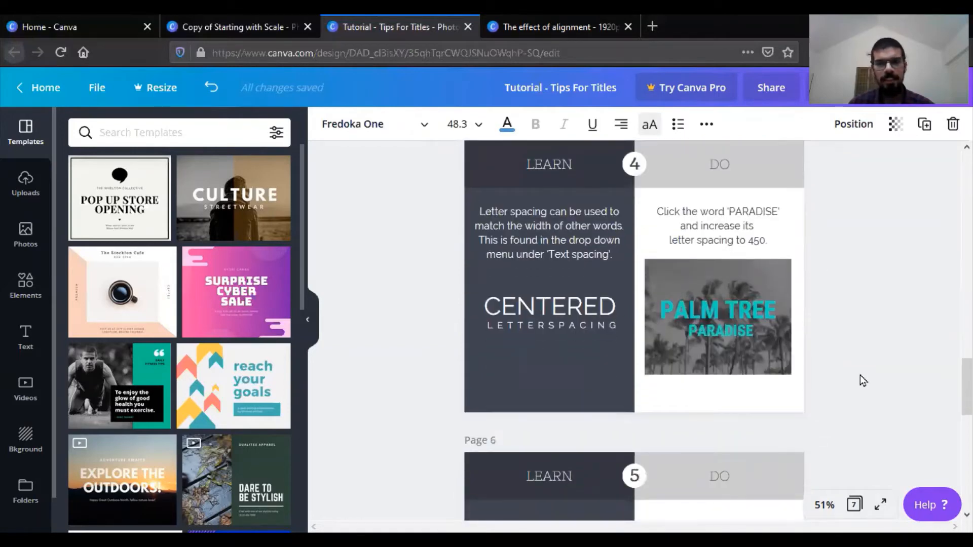
scroll(844, 393, down, 1)
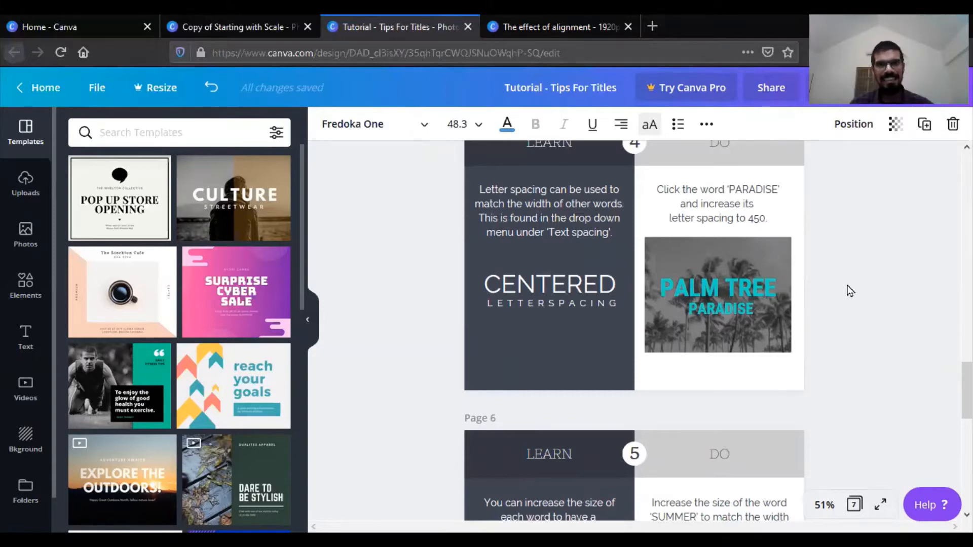
click(768, 291)
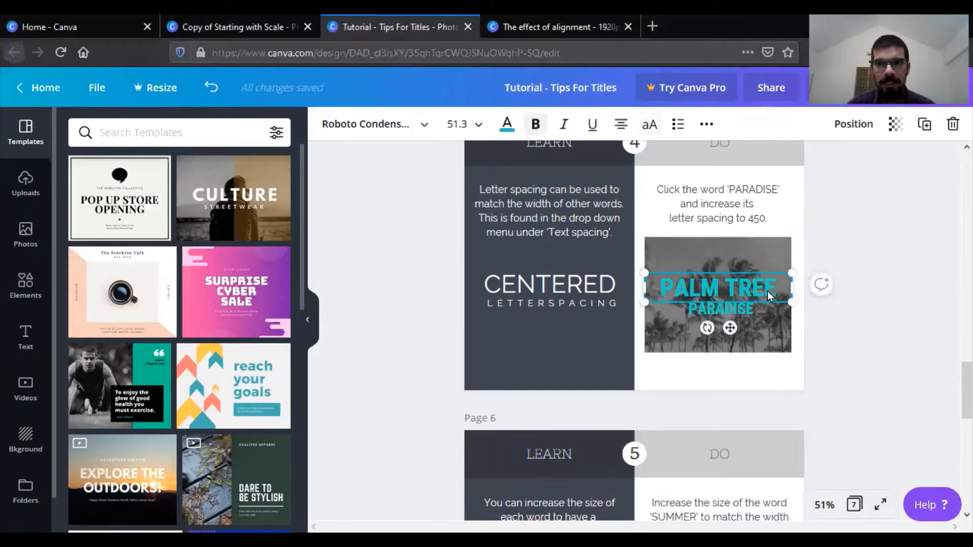
click(709, 125)
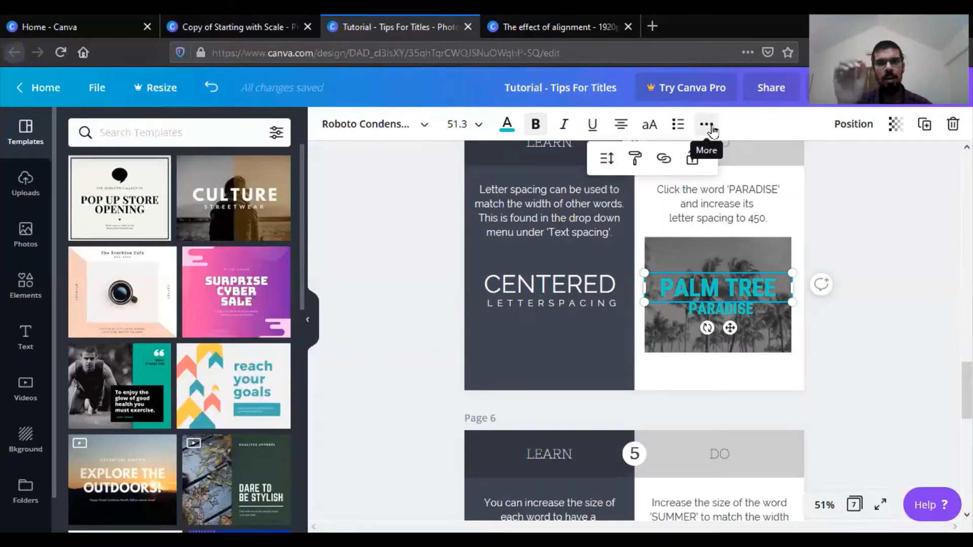
click(608, 159)
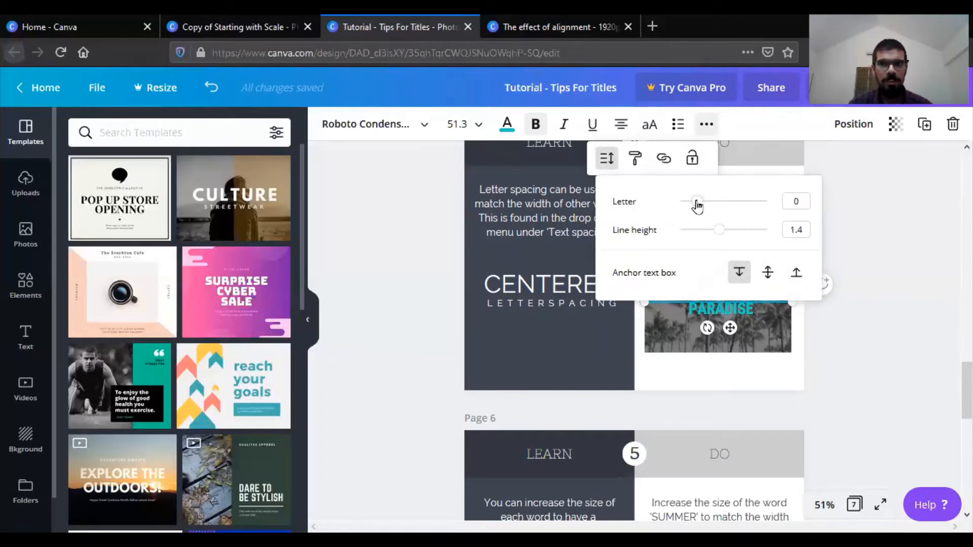
drag(698, 206, 704, 203)
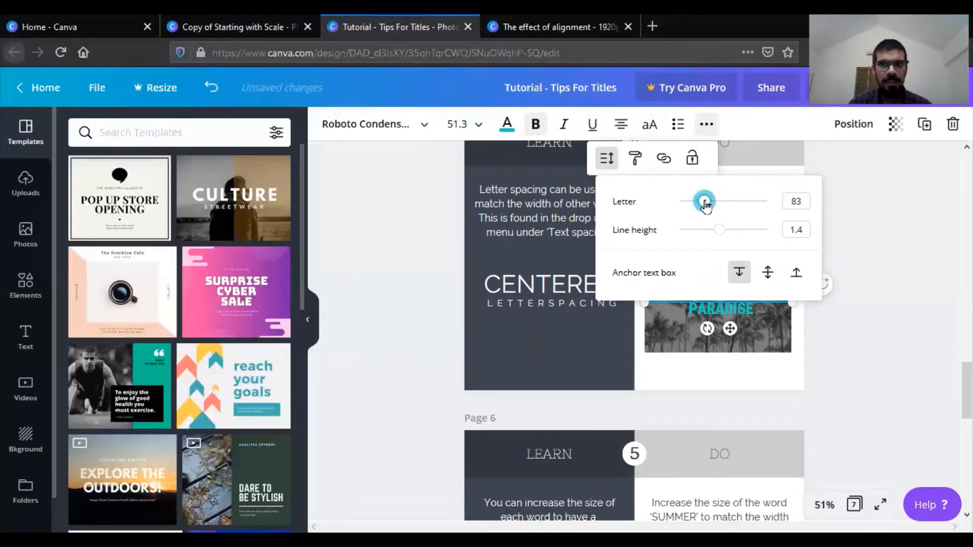
click(873, 370)
scroll(873, 370, up, 1)
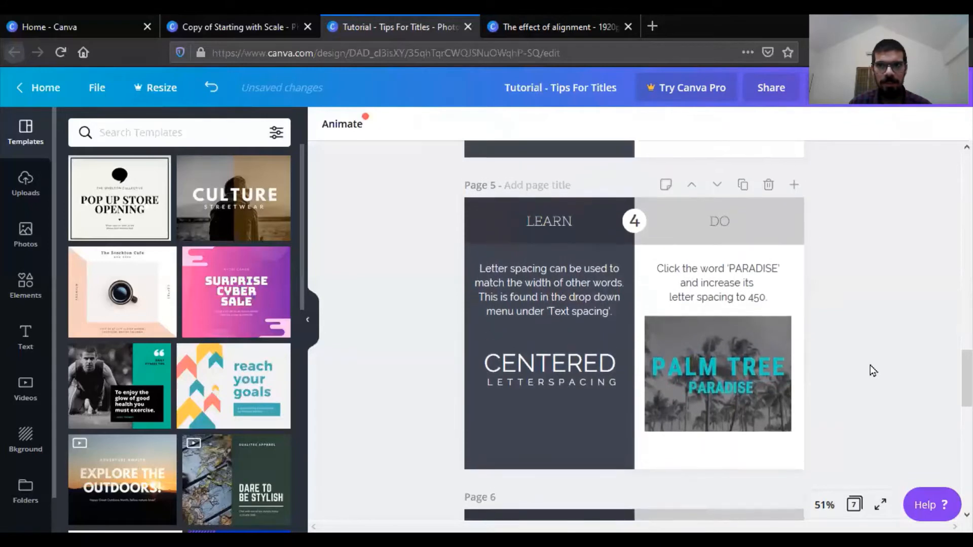
Step: Switch the letter spacing of 'PALM TREE' between 0 and 83 to compare, and leave it at 0
click(741, 363)
click(706, 125)
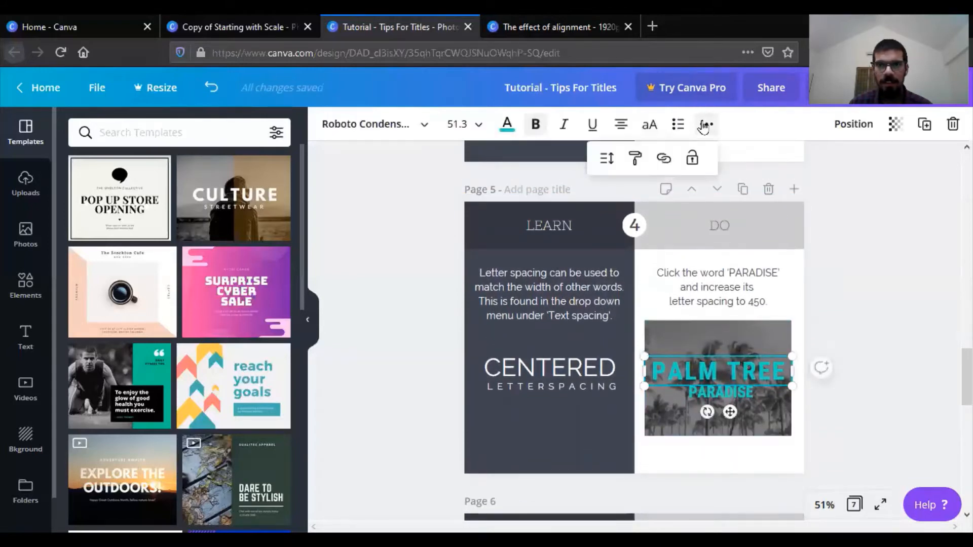
click(606, 158)
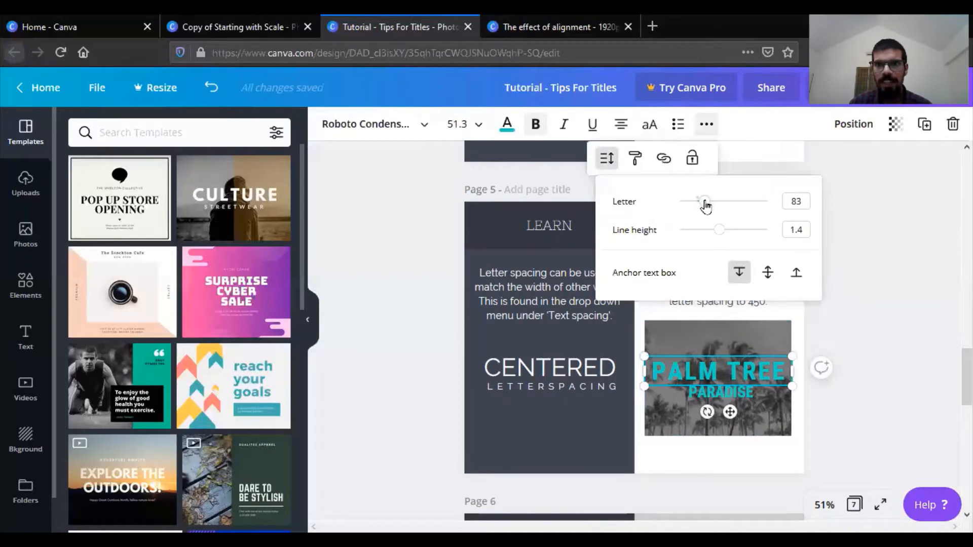
drag(704, 204, 696, 206)
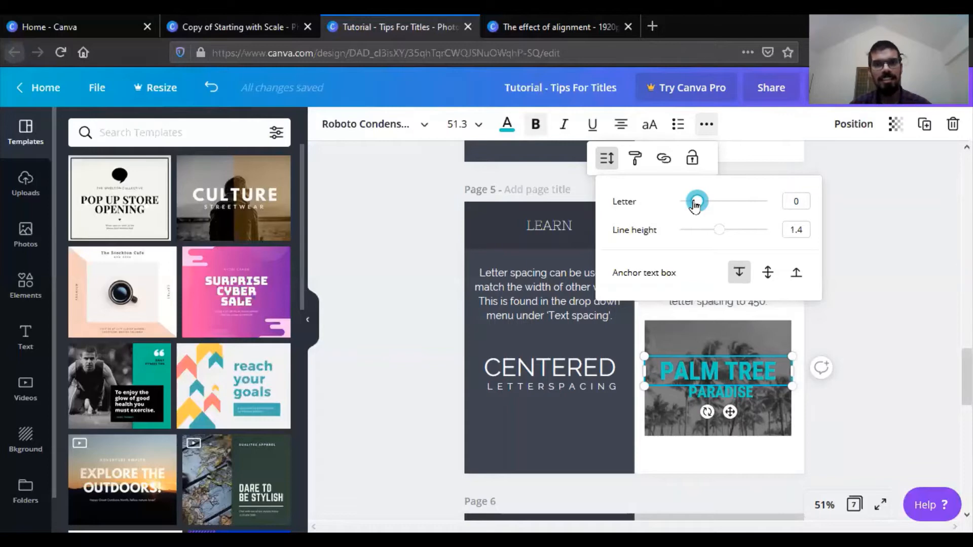
drag(695, 204, 706, 205)
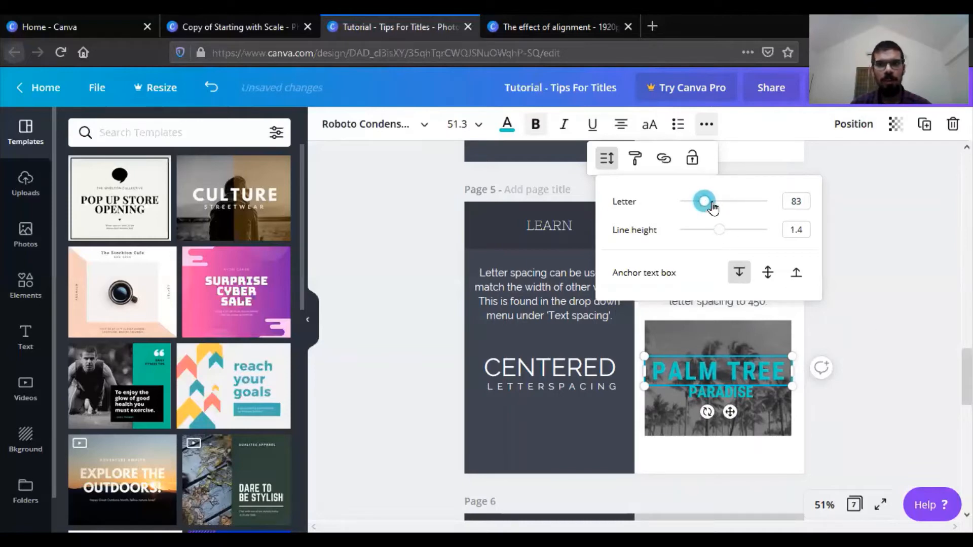
drag(708, 205, 698, 204)
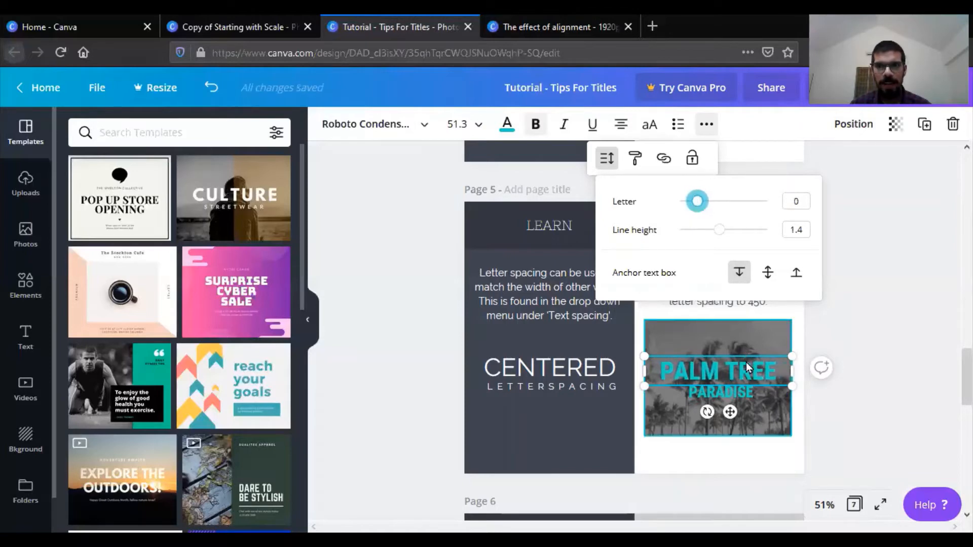
Step: Increase the letter spacing of the word 'PARADISE' on page 5 to 466
click(738, 397)
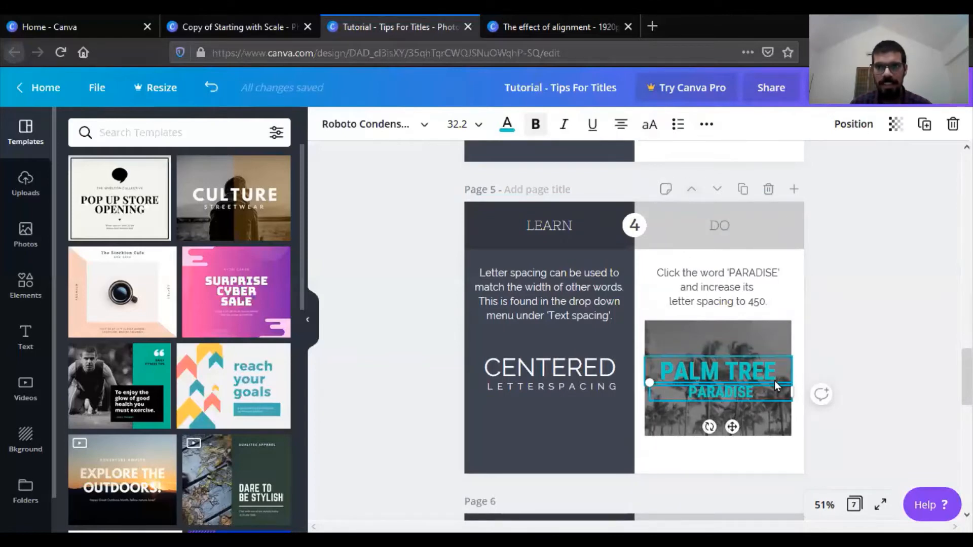
click(708, 126)
click(606, 158)
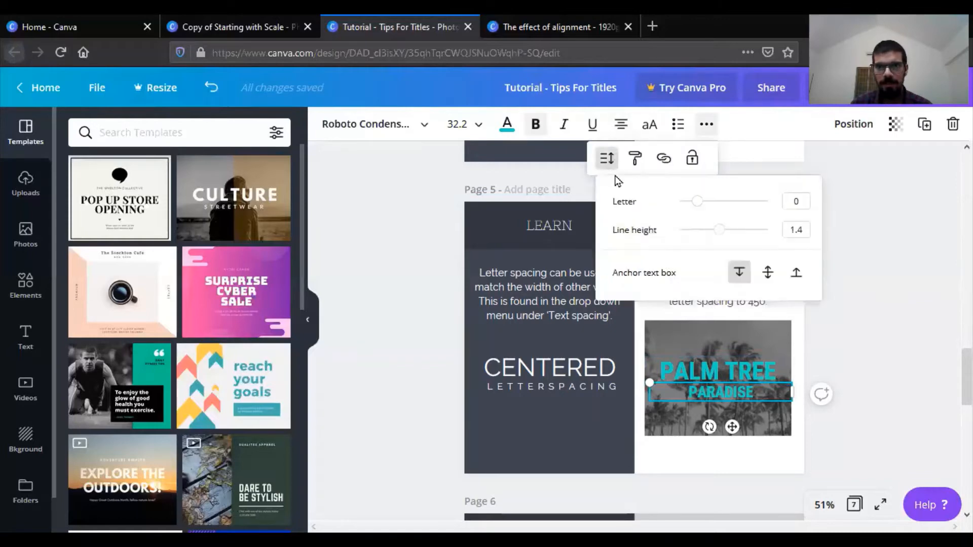
drag(700, 203, 739, 200)
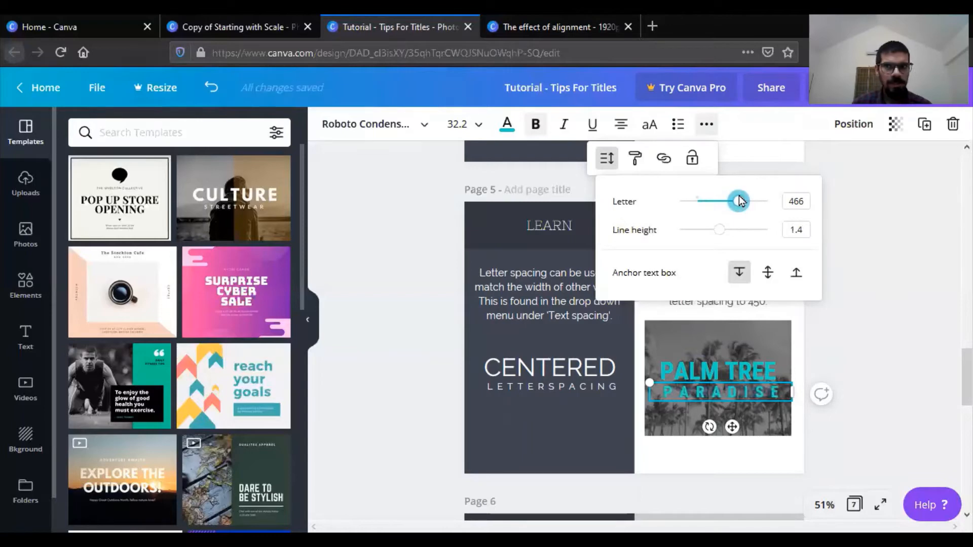
Step: Nudge the spaced-out word 'PARADISE' so it sits evenly centered beneath 'PALM TREE'
click(732, 428)
drag(732, 428, 730, 430)
scroll(689, 289, down, 1)
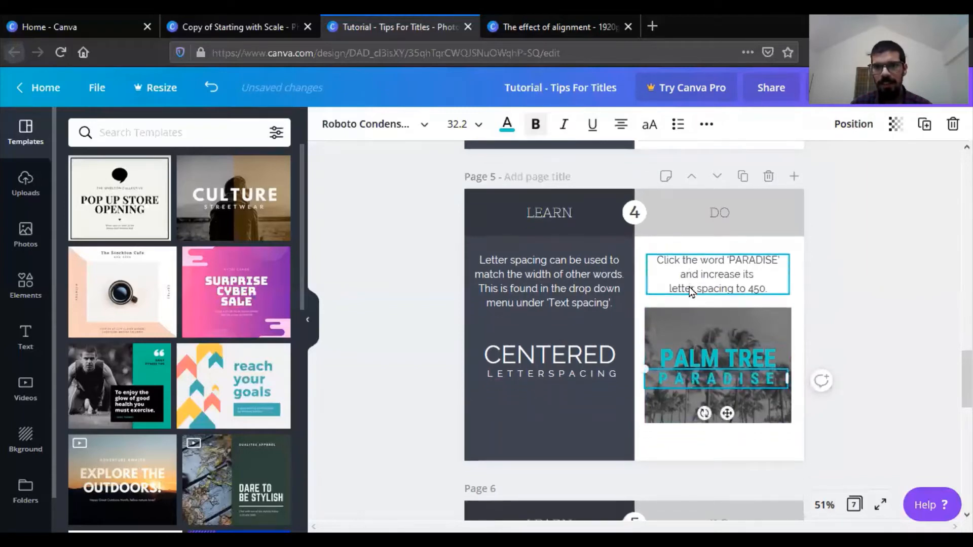
click(858, 330)
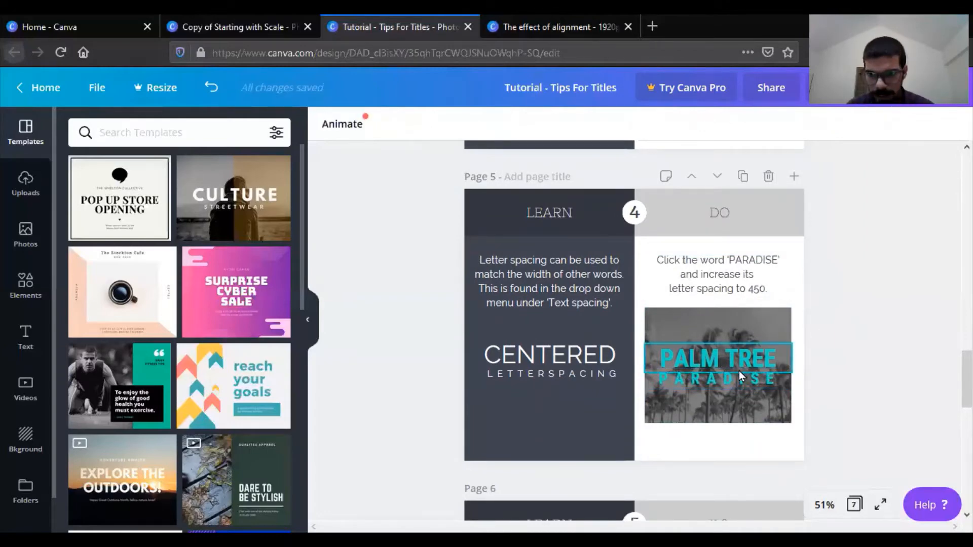
drag(735, 375, 737, 376)
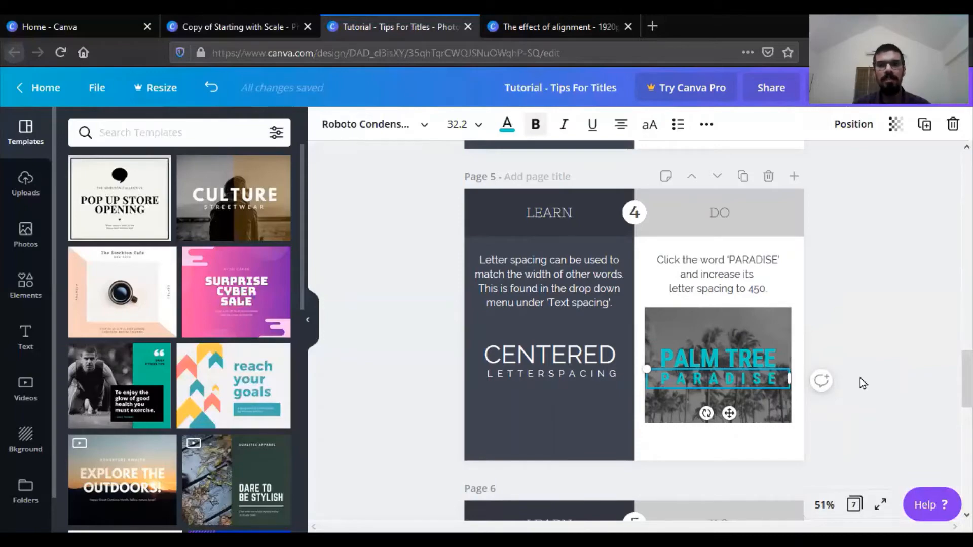
Step: Enlarge the word 'SUMMER' on page 6 to font size 47.4 so it matches the width of 'VACATION'
scroll(860, 378, down, 5)
key(ctrl+z)
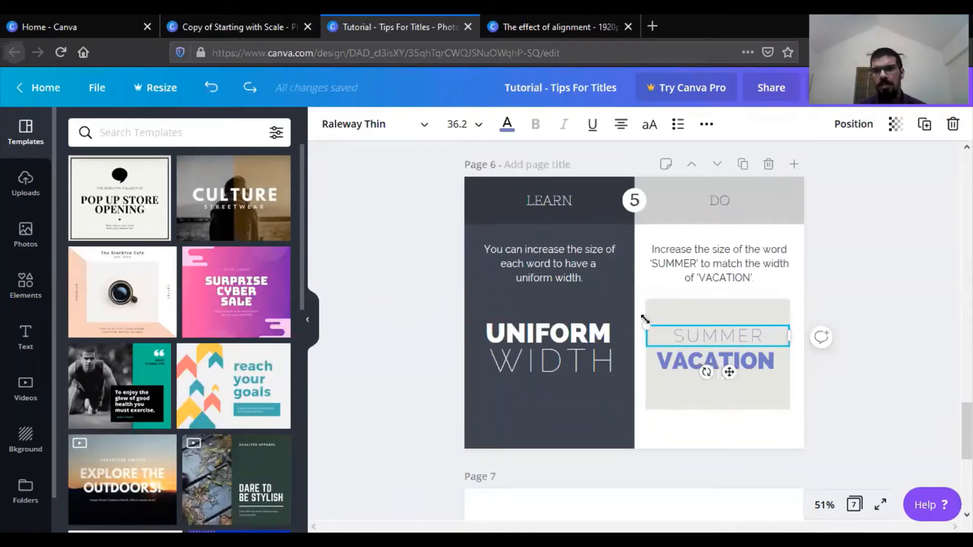
drag(645, 319, 626, 304)
drag(791, 346, 806, 351)
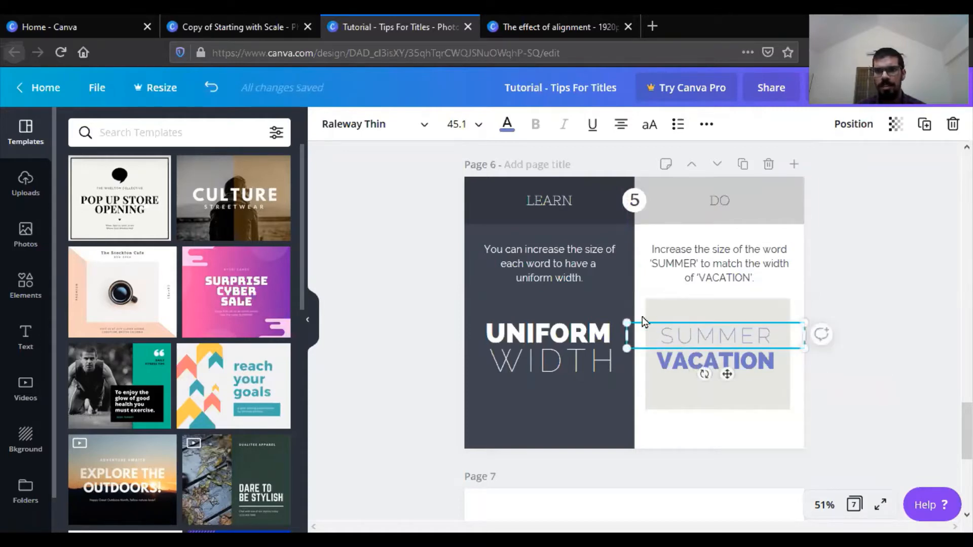
drag(623, 322, 617, 316)
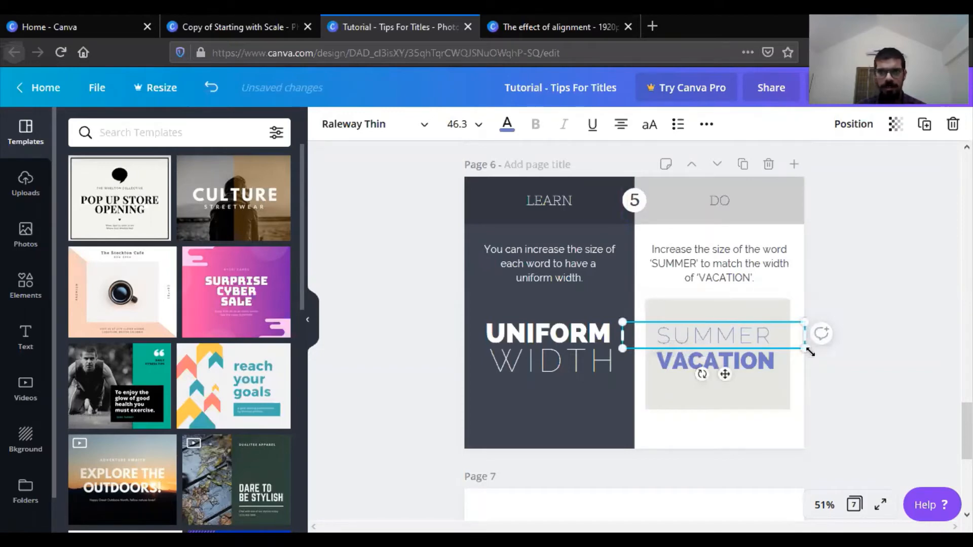
drag(809, 351, 811, 353)
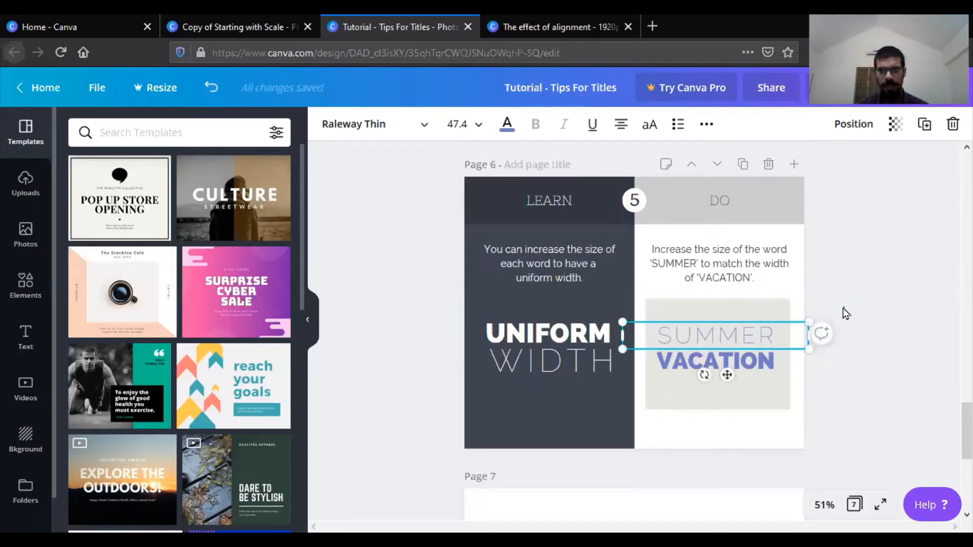
click(844, 310)
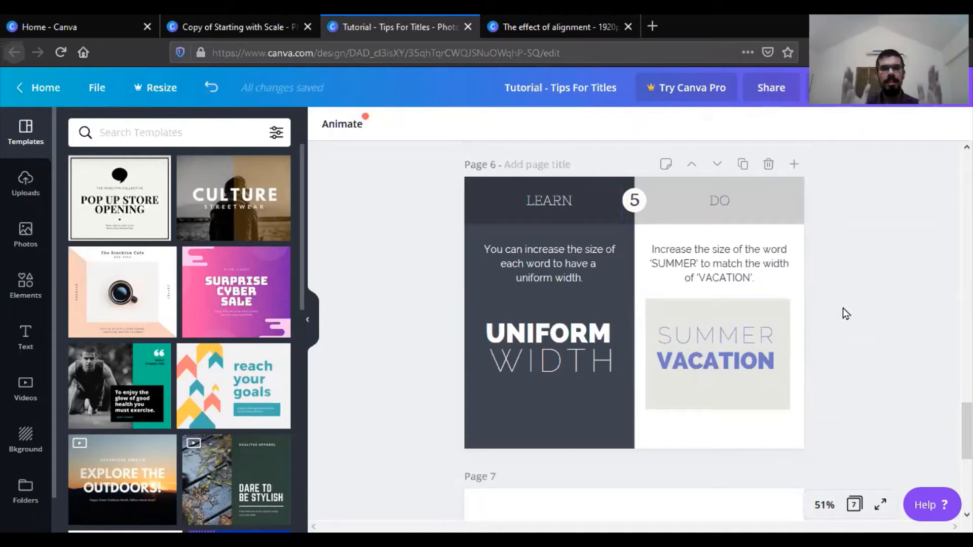
Step: Switch to the 'Copy of Starting with Scale' design and go to its first activity on page 2
scroll(844, 308, down, 2)
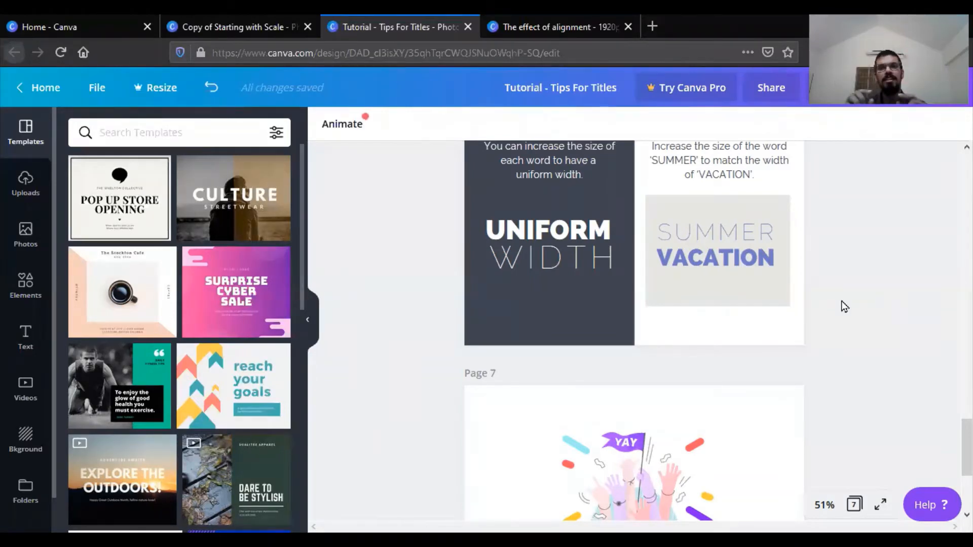
click(221, 20)
scroll(428, 458, down, 6)
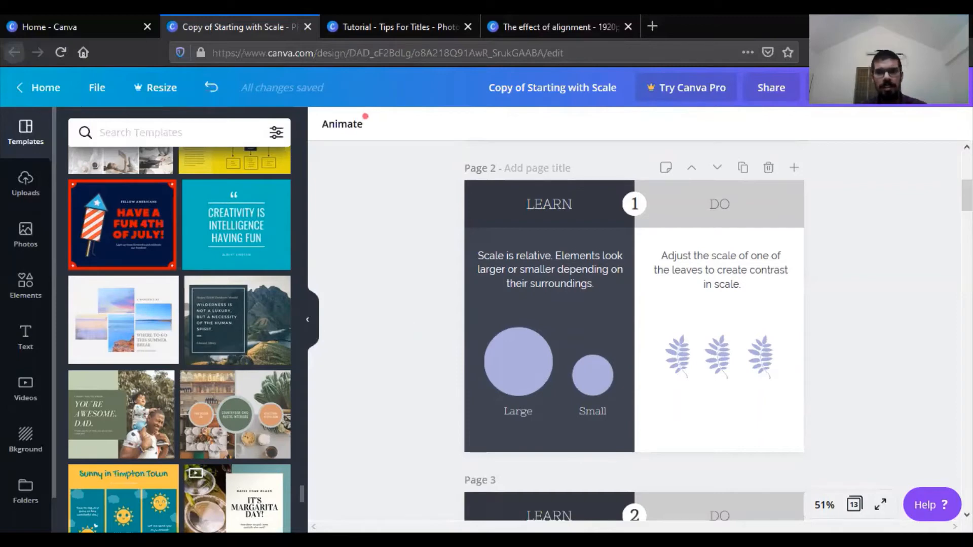
Step: Enlarge the first leaf the most and the middle leaf moderately so the three leaves descend in size
click(671, 355)
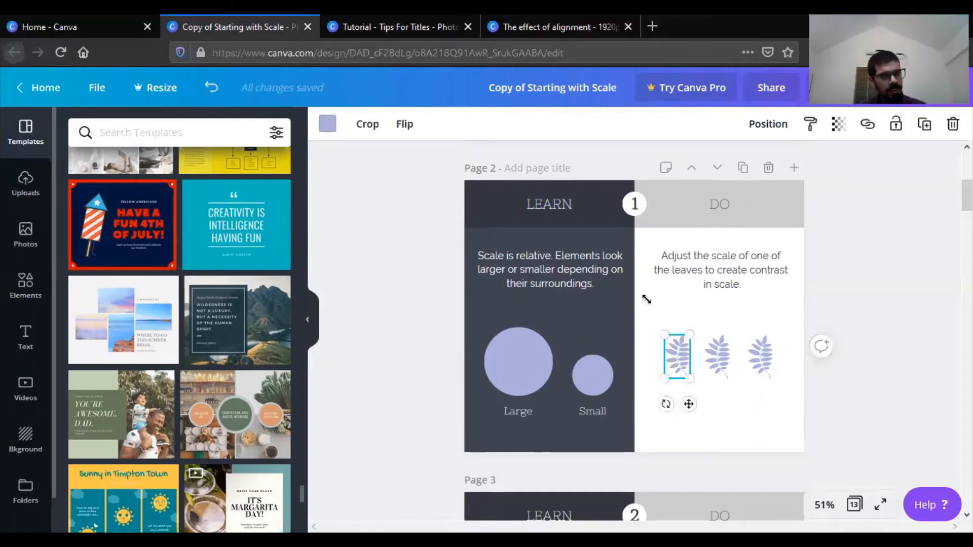
mouse_move(646, 300)
mouse_down()
mouse_move(638, 284)
mouse_move(646, 304)
mouse_up()
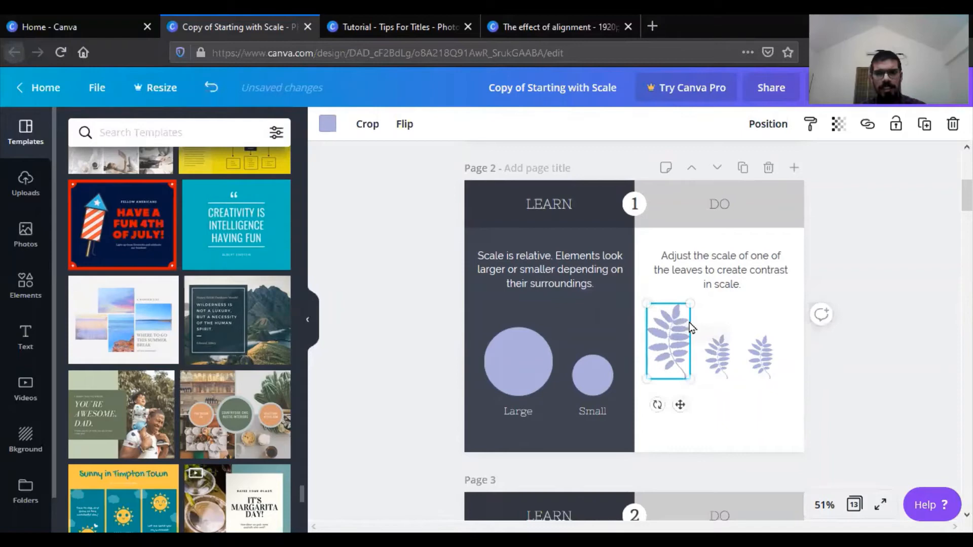
click(715, 362)
drag(705, 335, 700, 323)
click(892, 357)
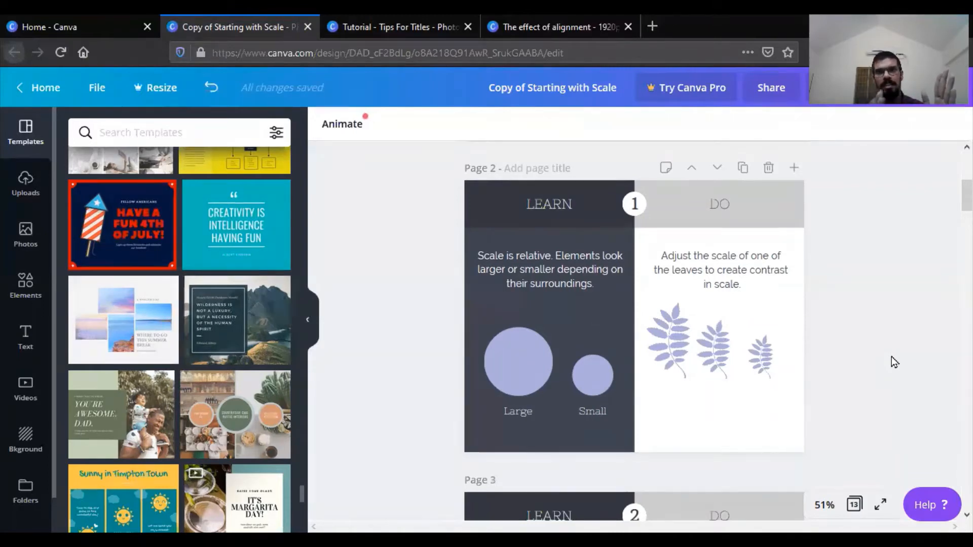
Step: Enlarge the upper-left plant in activity 2 on page 3 slightly and rotate it to about -28°
scroll(892, 357, down, 5)
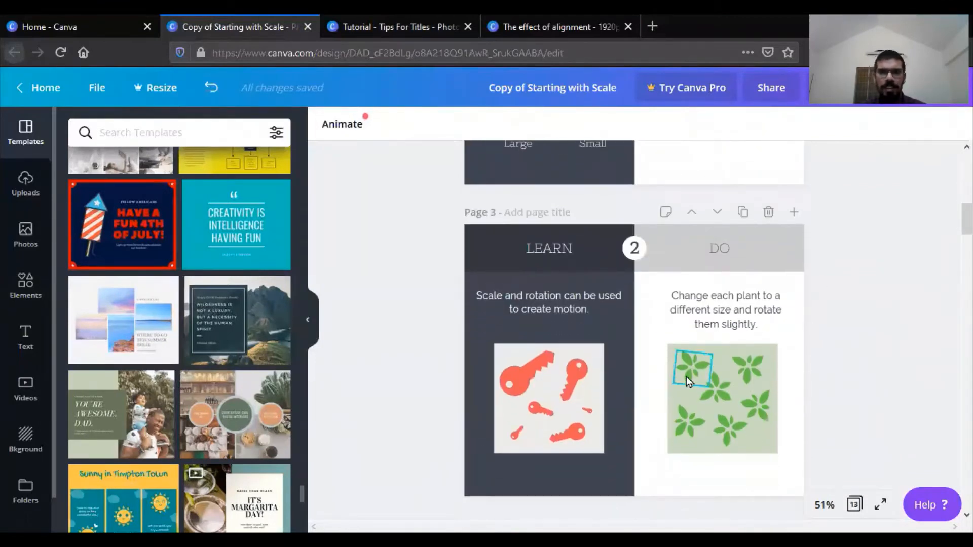
click(686, 376)
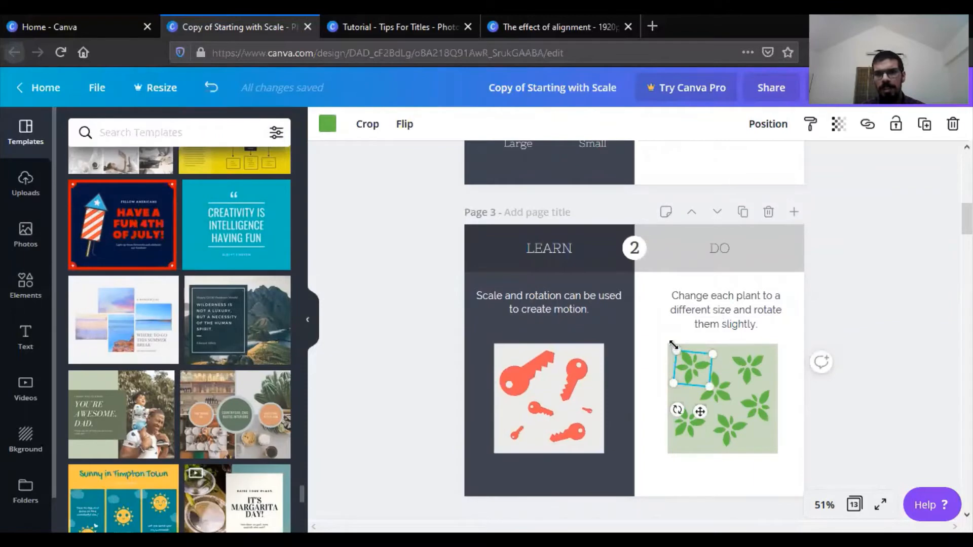
drag(677, 350, 671, 345)
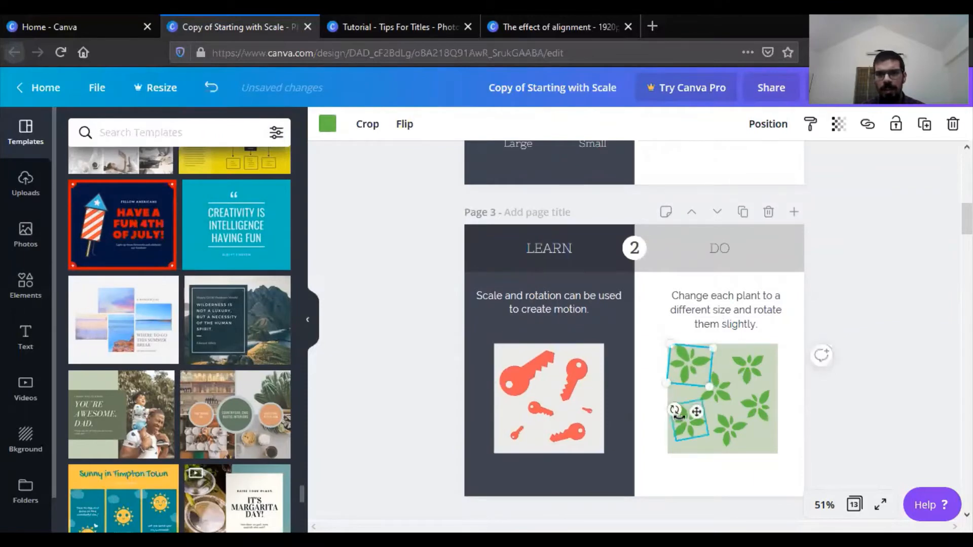
drag(671, 404, 690, 403)
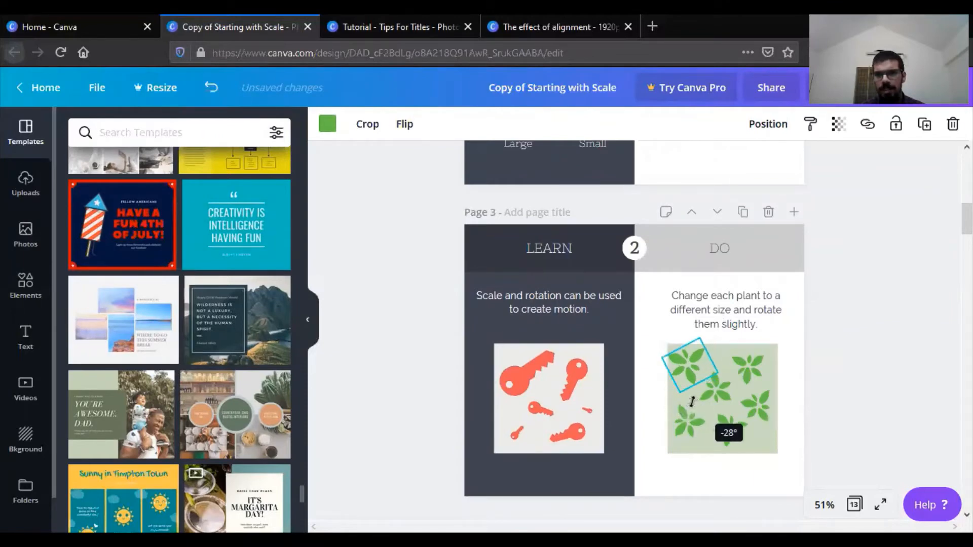
Step: Rotate the upper-right plant on page 3 slightly and select the plant at the bottom of the pattern
click(757, 371)
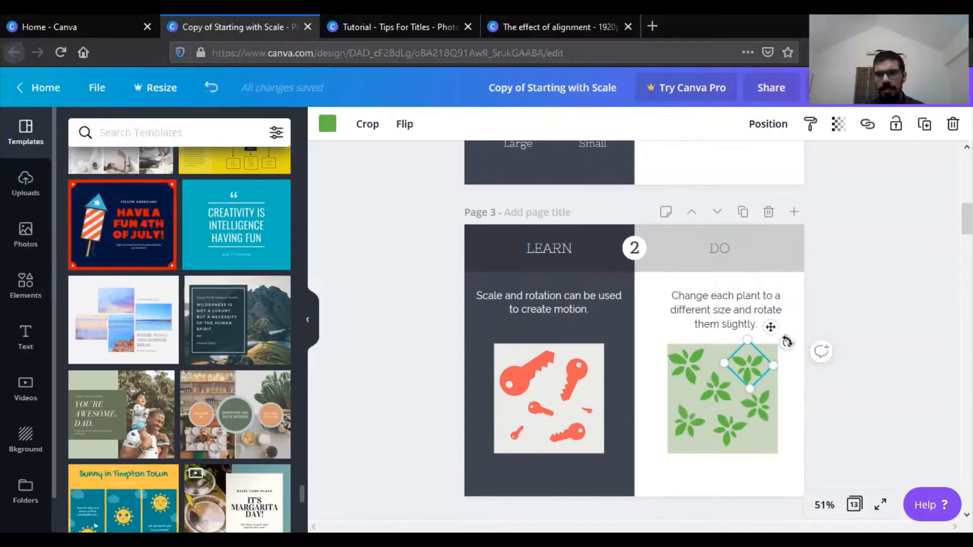
drag(787, 343, 777, 335)
click(727, 426)
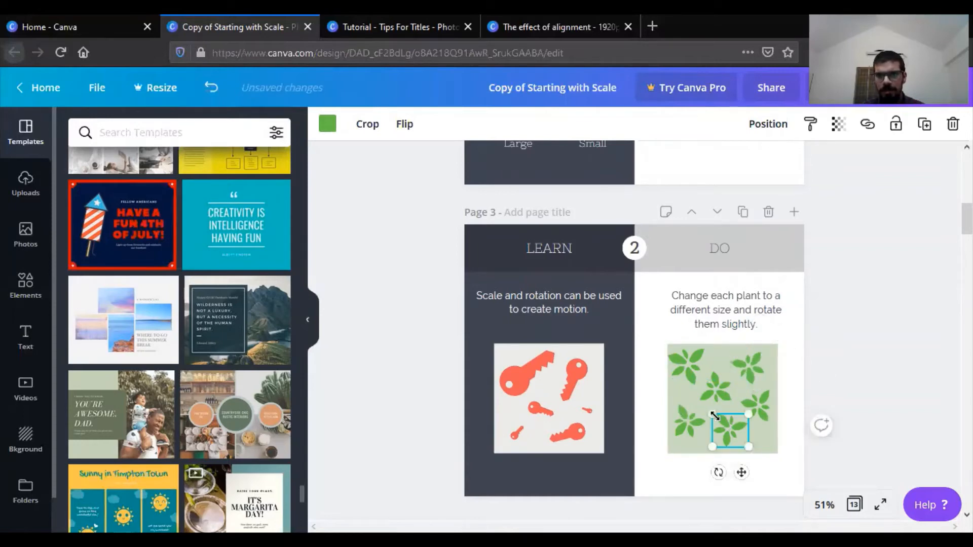
Step: Enlarge the pencil in activity 3 on page 4 and place its tip on the open book
scroll(711, 410, down, 6)
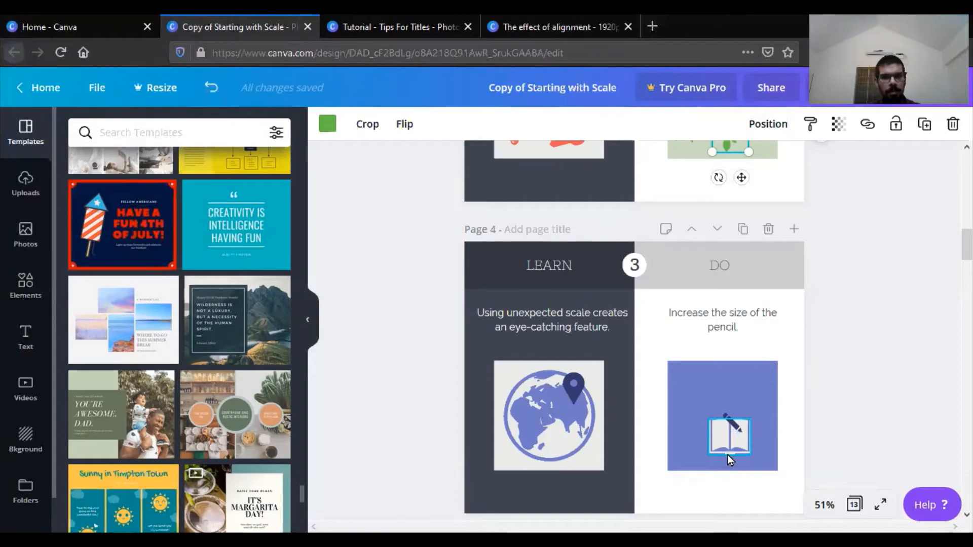
click(732, 421)
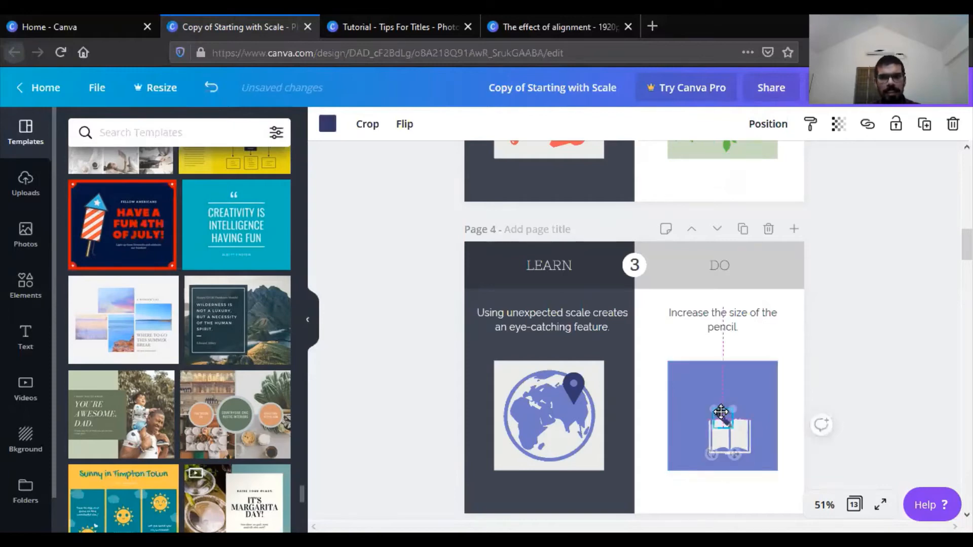
drag(732, 428, 741, 432)
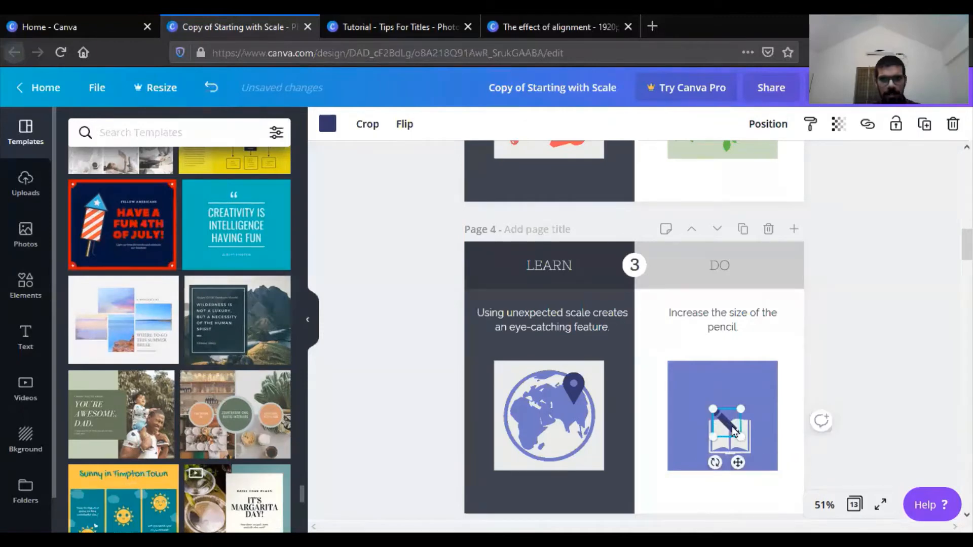
drag(705, 403, 708, 406)
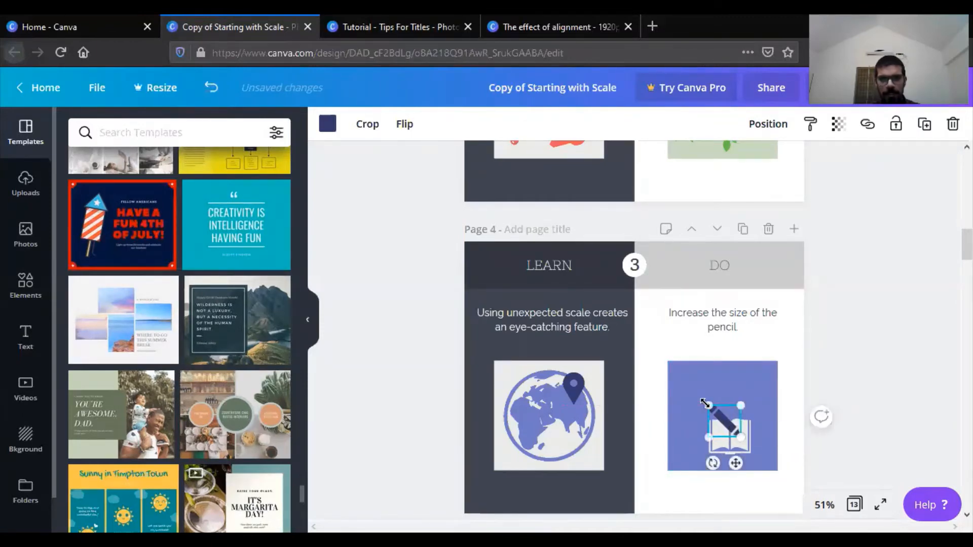
click(792, 379)
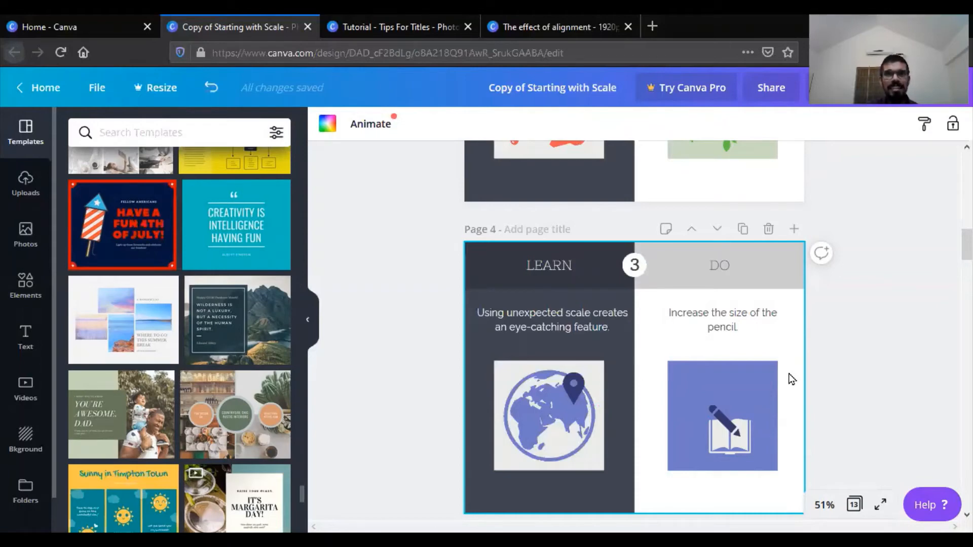
Step: Set the font size of the word 'EXCITE' in activity 4 on page 5 to 88
scroll(792, 379, down, 5)
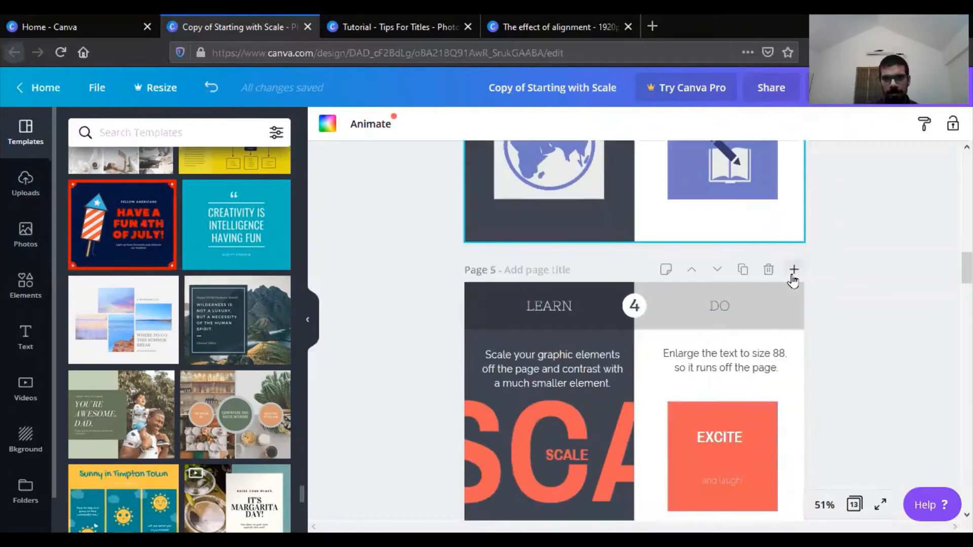
scroll(761, 395, down, 2)
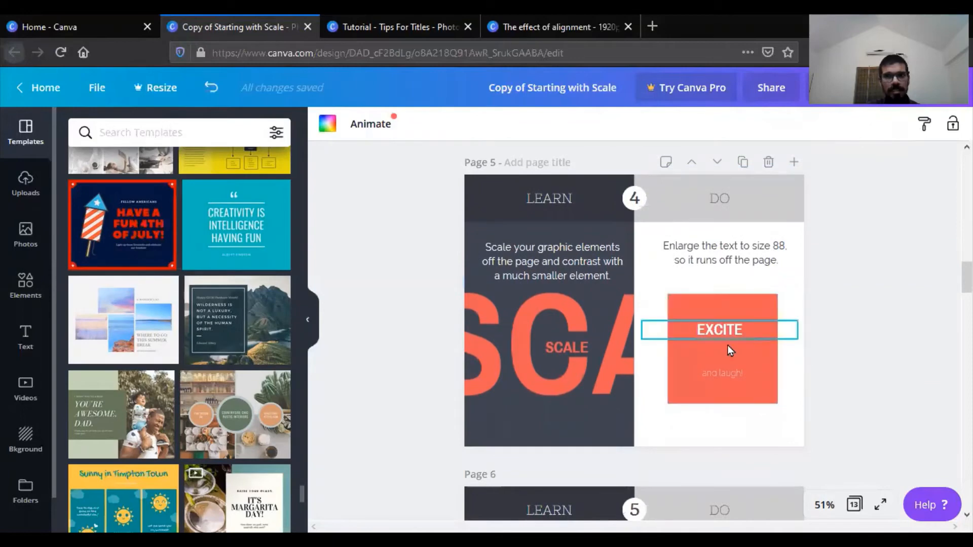
click(711, 333)
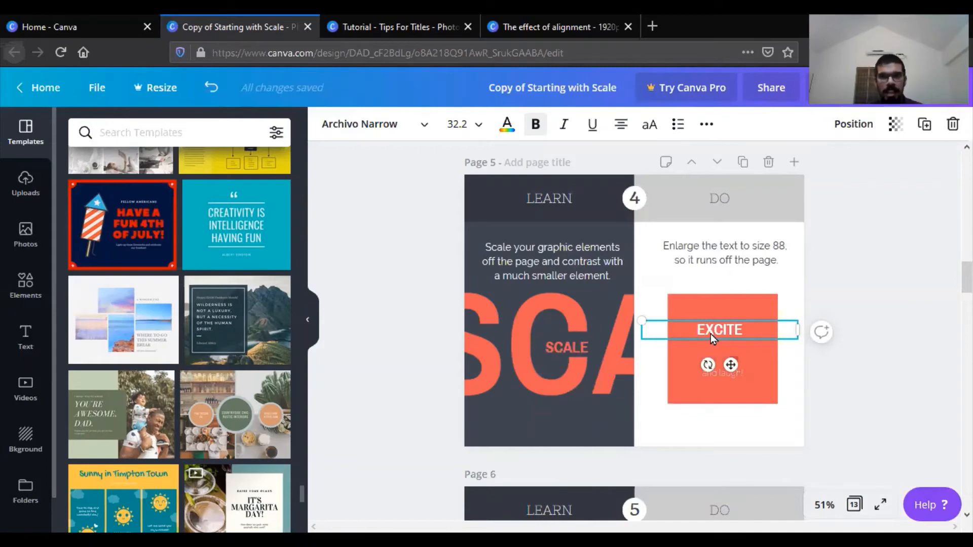
click(463, 118)
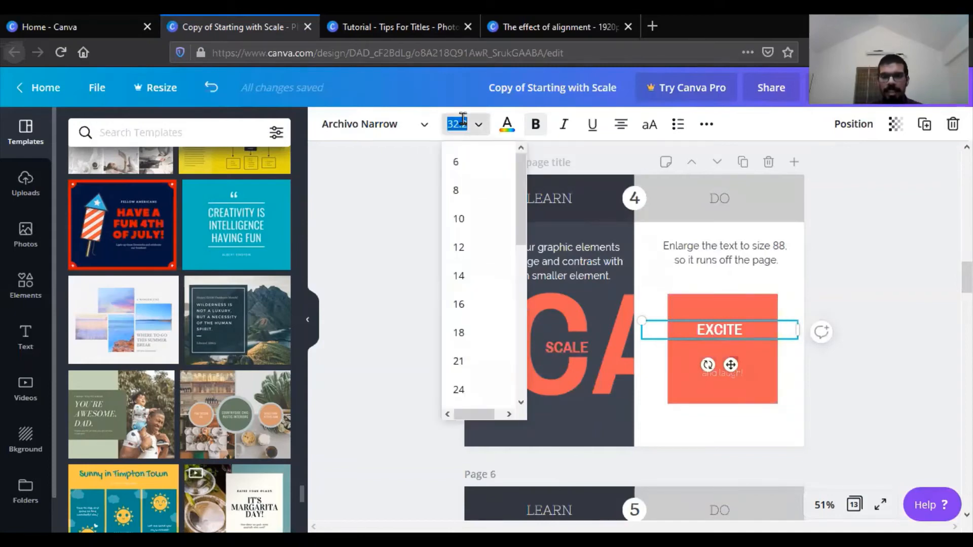
text(88)
key(Return)
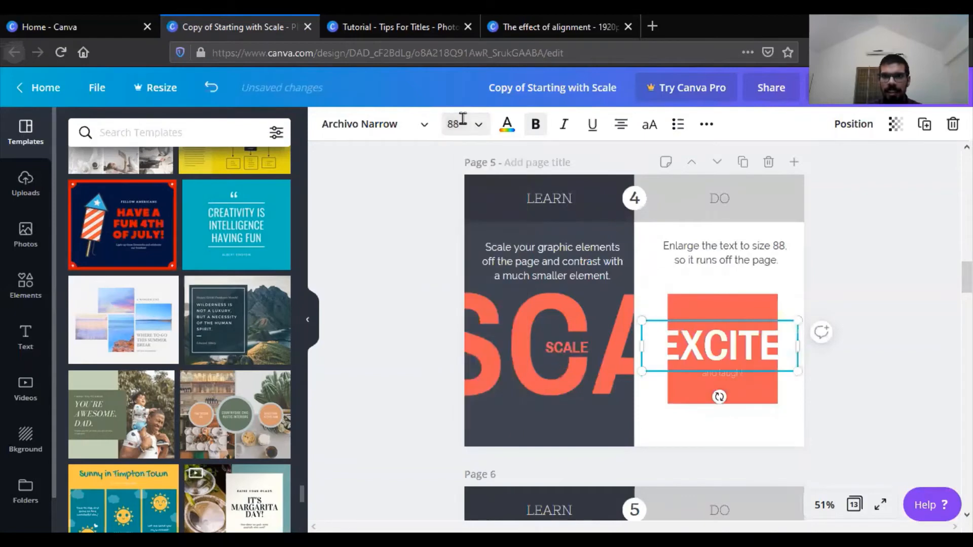
click(781, 265)
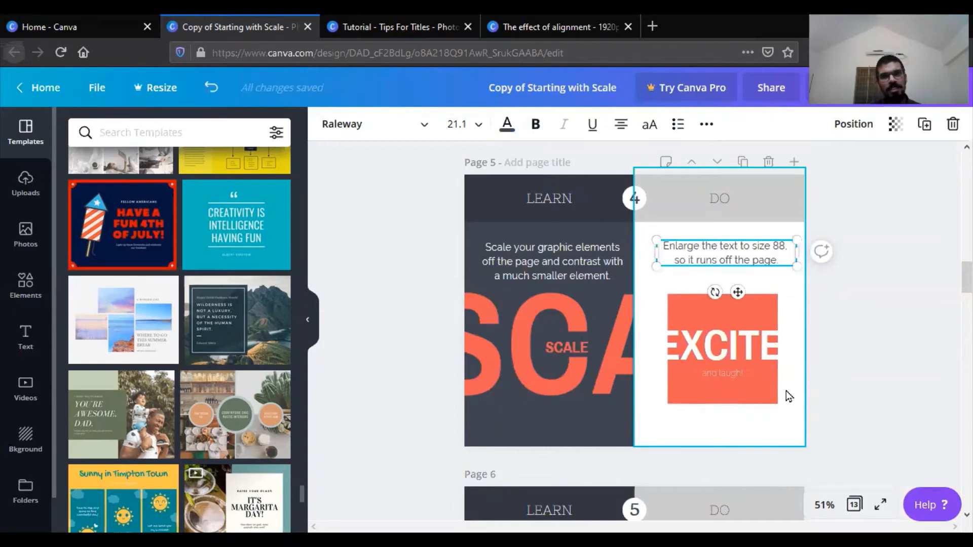
click(844, 350)
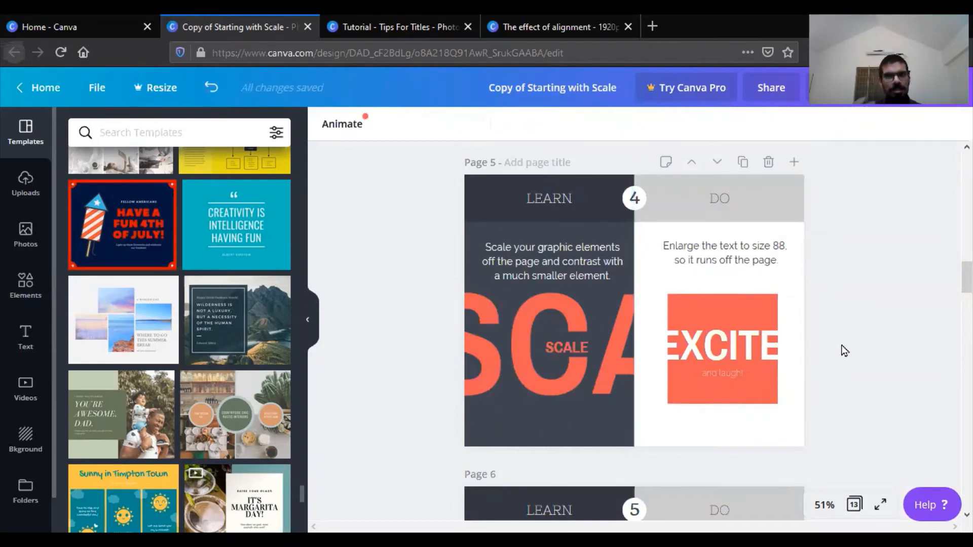
Step: Shrink the 'JUST WHISPER' text in activity 5 on page 6 to font size 28.3 and center it in the blue square
scroll(844, 348, down, 4)
scroll(844, 344, down, 1)
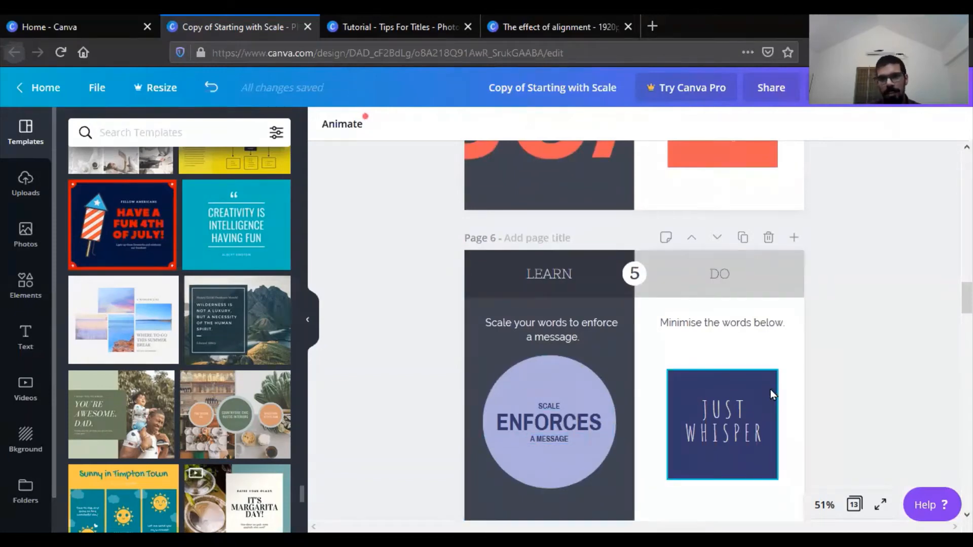
click(739, 410)
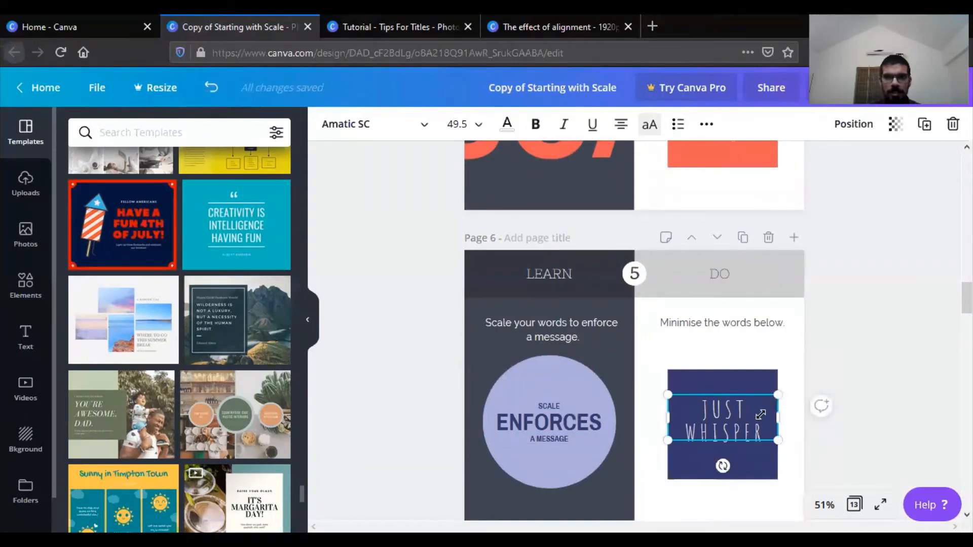
drag(780, 396, 754, 406)
drag(670, 406, 736, 428)
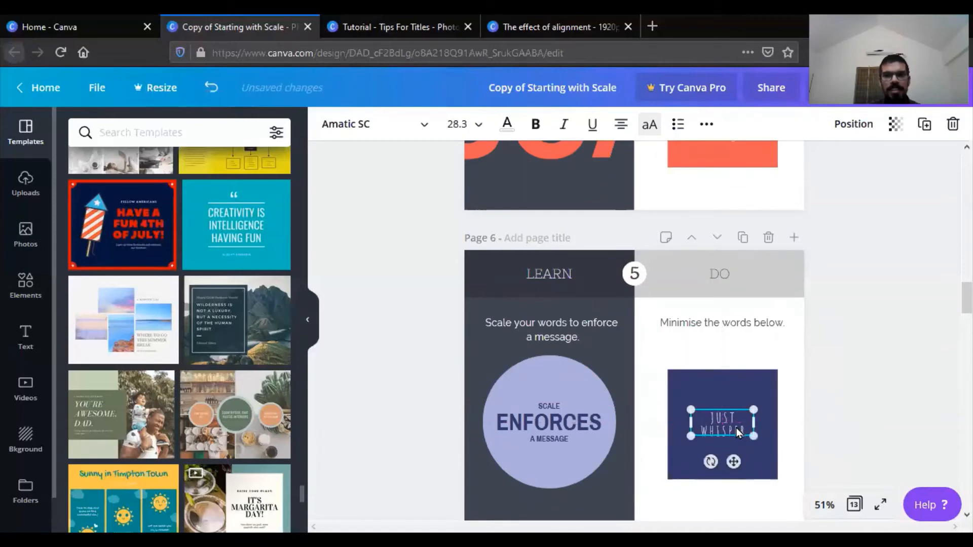
click(788, 411)
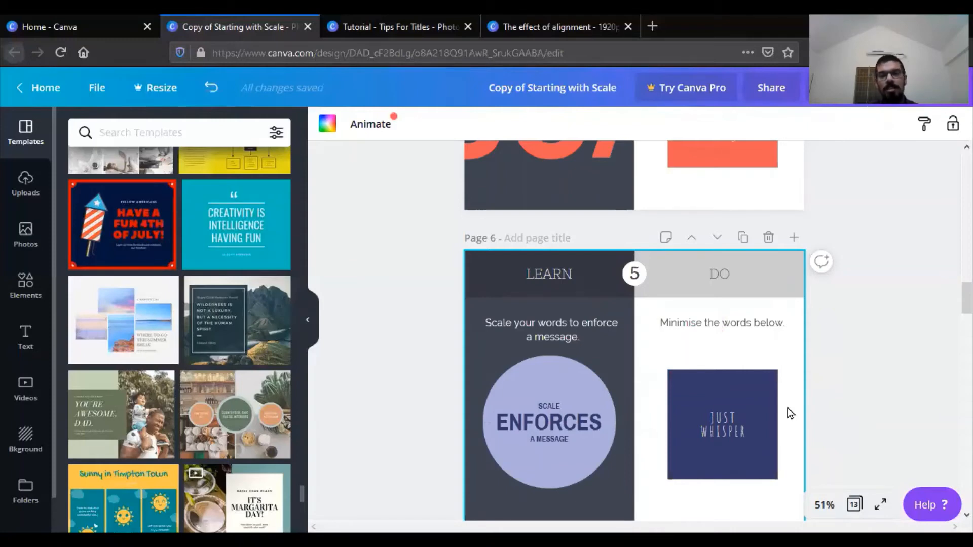
Step: Increase the letter spacing of 'STREETWEAR' beneath 'CULTURE' on page 8 to 800
scroll(790, 409, down, 3)
scroll(790, 405, down, 3)
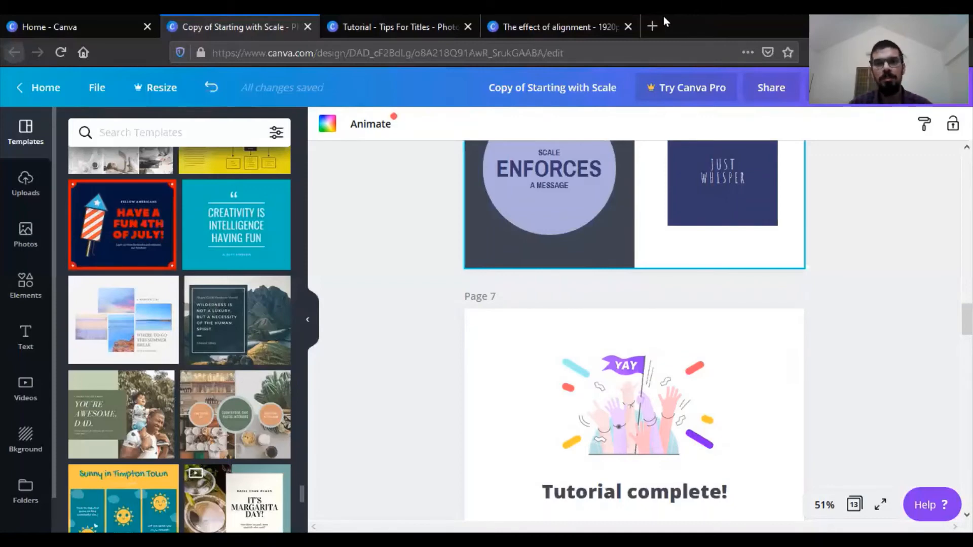
mouse_move(795, 295)
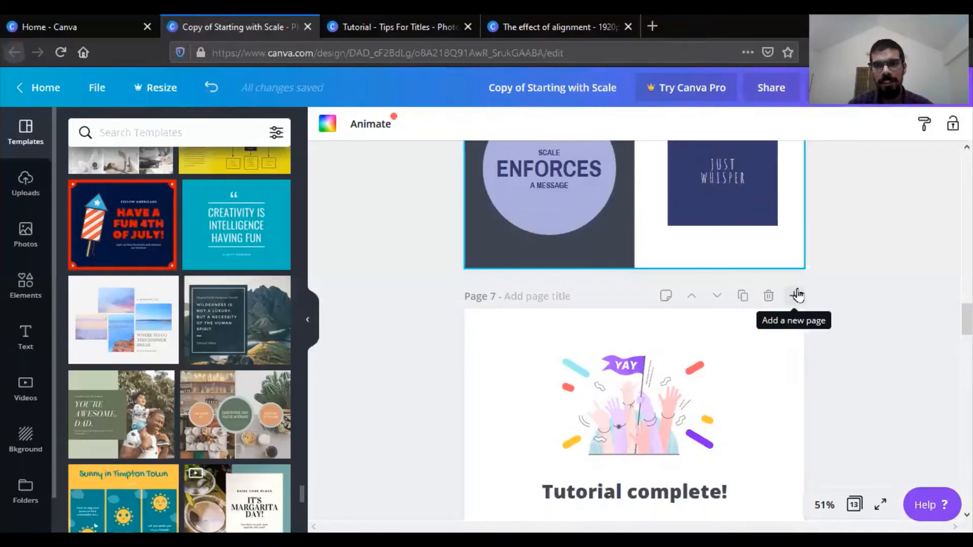
scroll(862, 285, down, 3)
scroll(860, 250, down, 6)
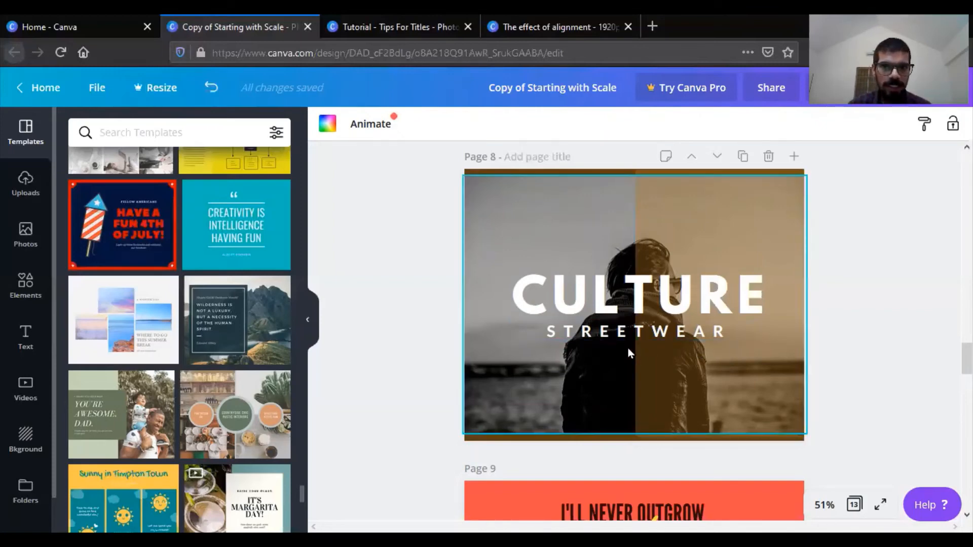
click(613, 330)
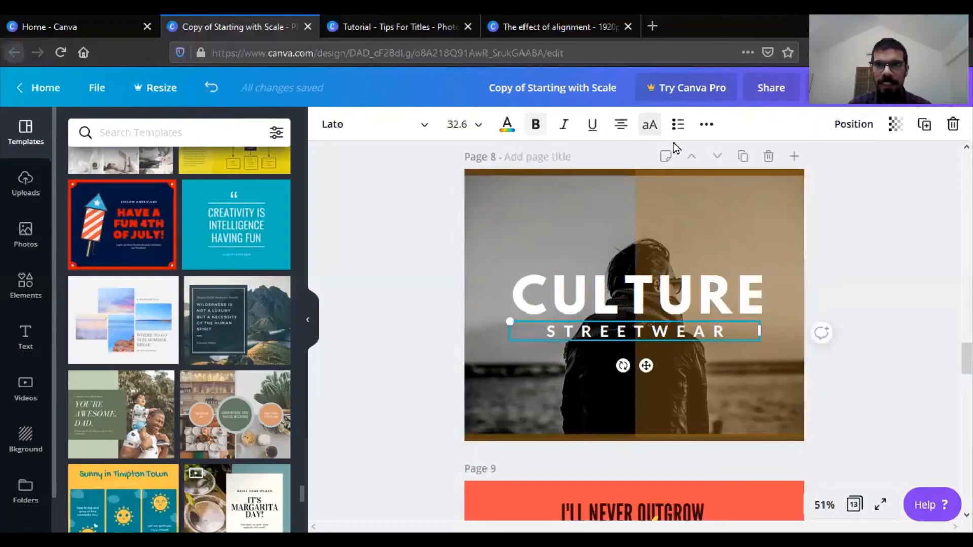
click(702, 128)
click(607, 158)
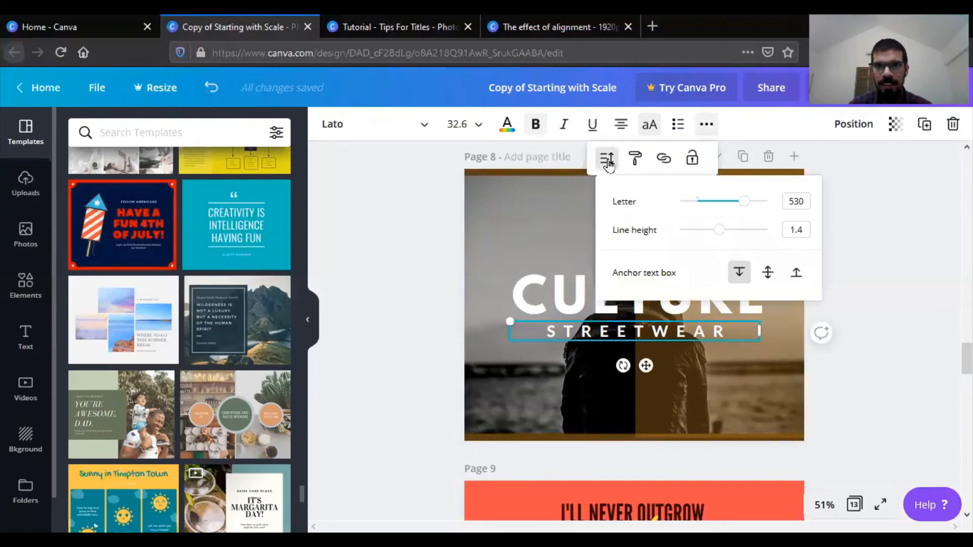
click(743, 203)
drag(754, 208, 808, 206)
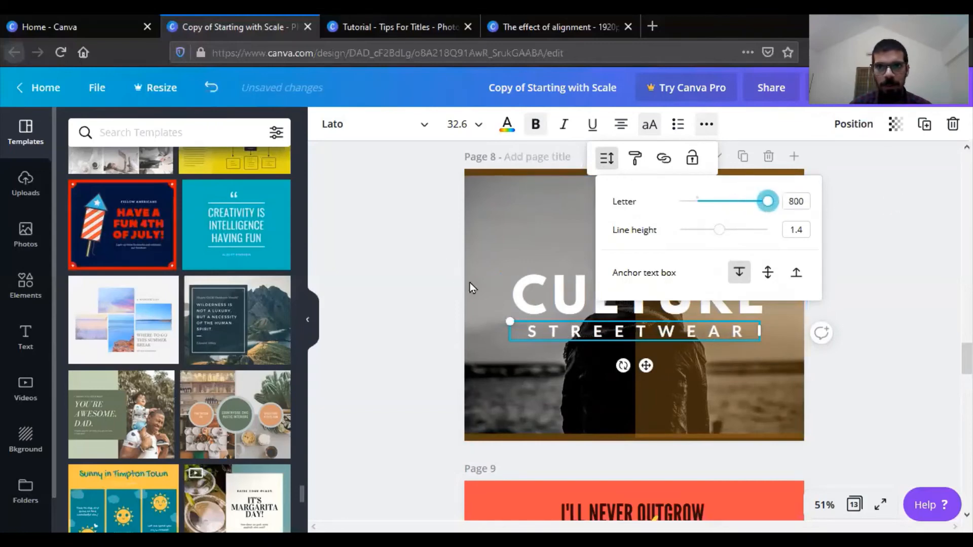
Step: Try enlarging 'STREETWEAR' to font size 36.9 to match the width of 'CULTURE', and undo both resizes
mouse_move(508, 320)
mouse_down()
mouse_move(495, 311)
mouse_move(501, 319)
mouse_up()
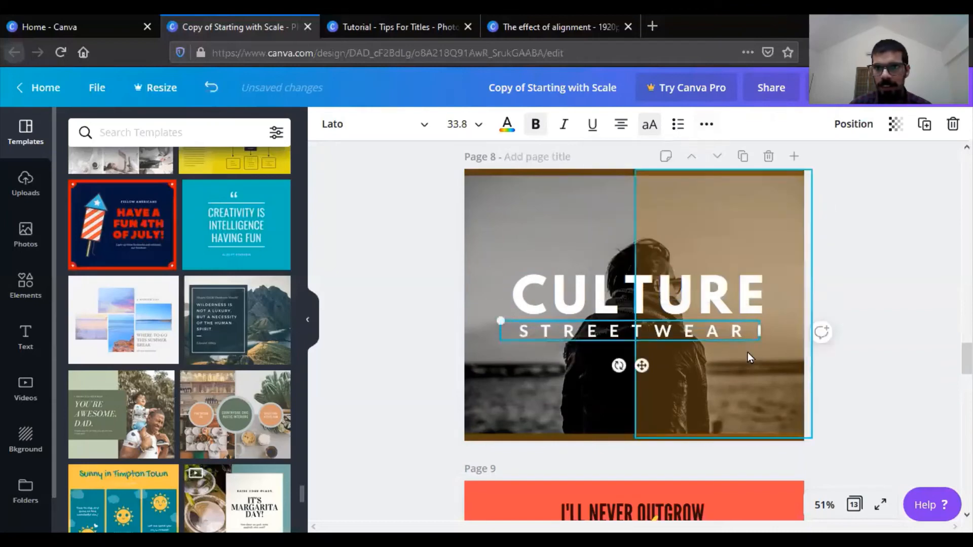
drag(760, 341, 779, 345)
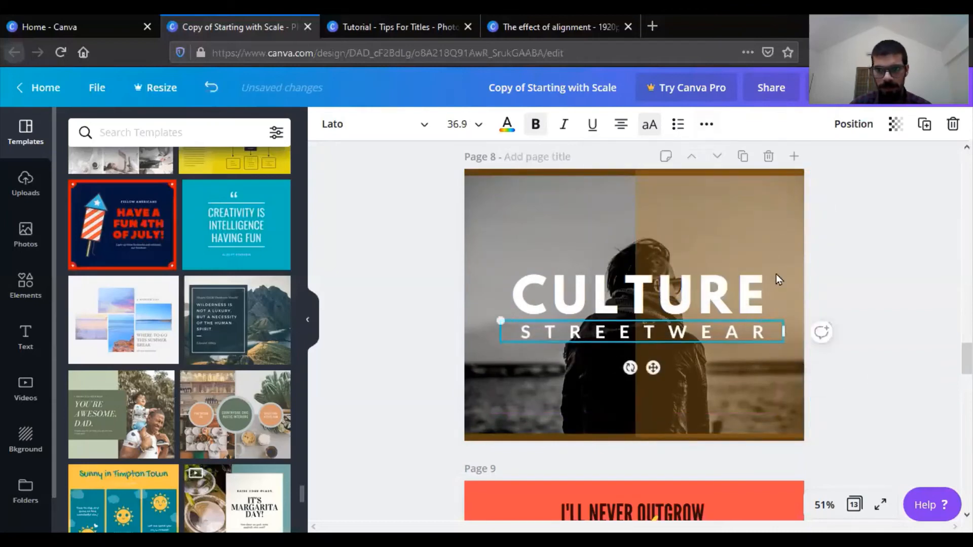
click(858, 284)
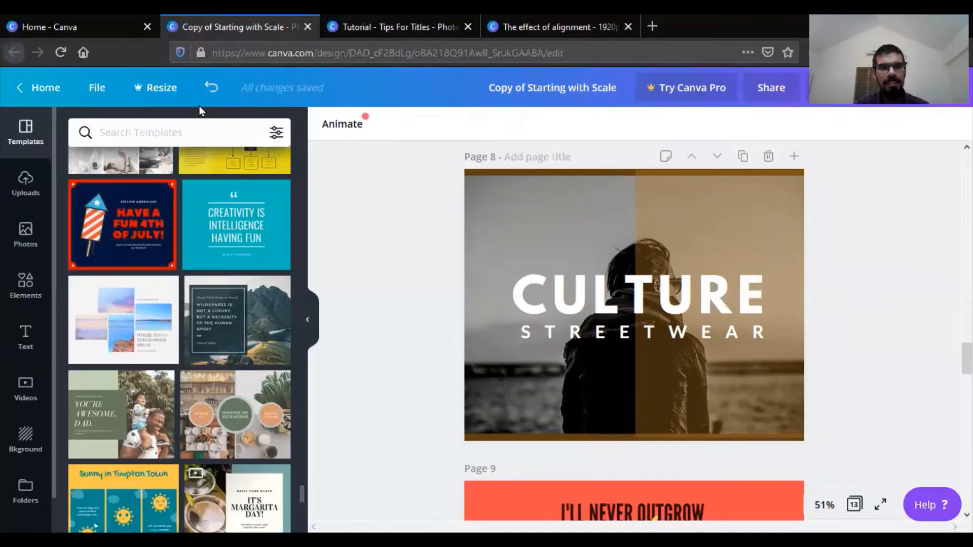
click(212, 88)
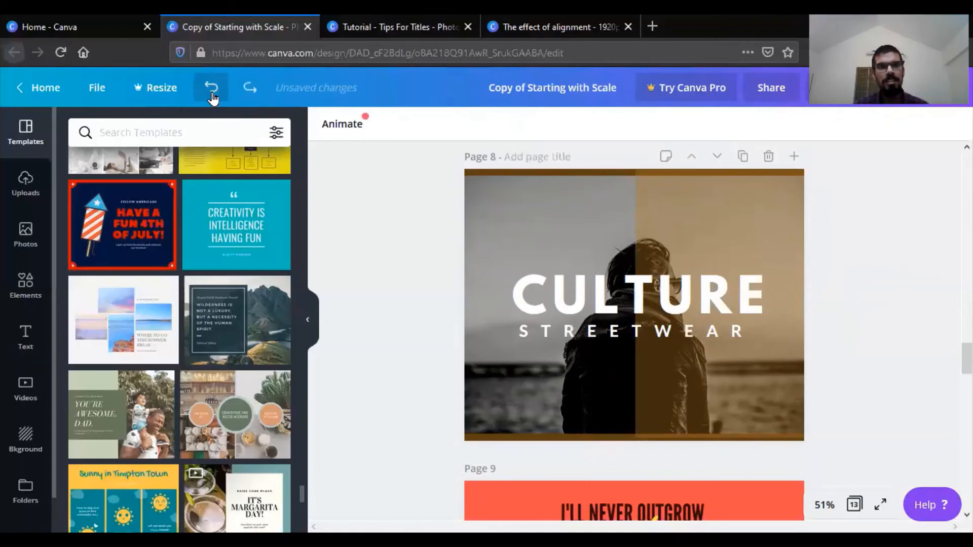
click(211, 87)
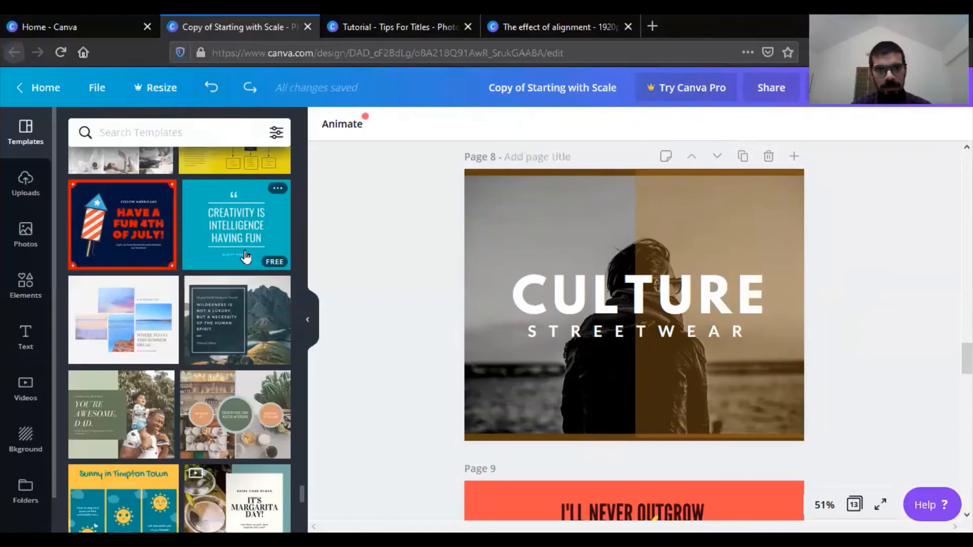
Step: Apply the teal 'Creativity is intelligence having fun' template to the current page and move on to the pastel moodboard on page 10
click(246, 256)
click(462, 315)
scroll(461, 310, down, 5)
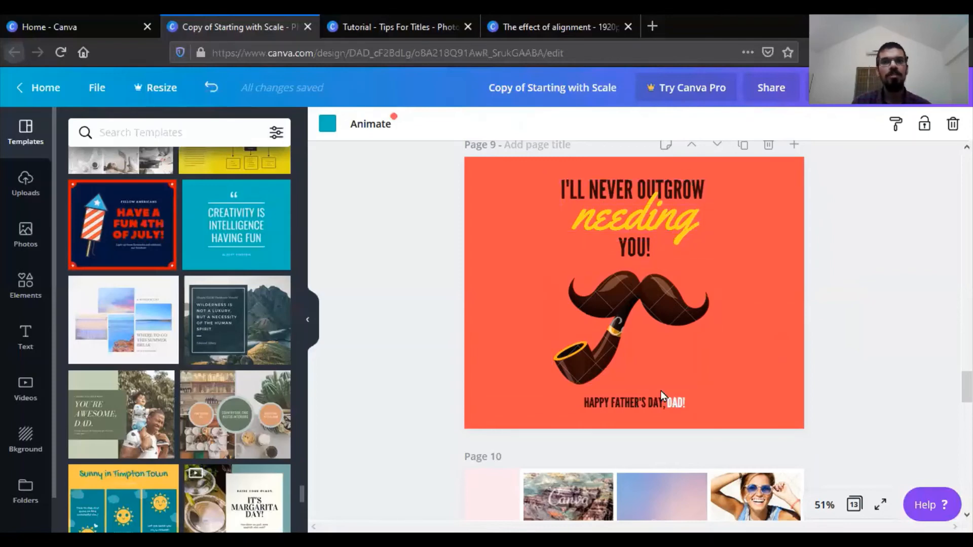
scroll(661, 391, down, 3)
scroll(661, 390, down, 2)
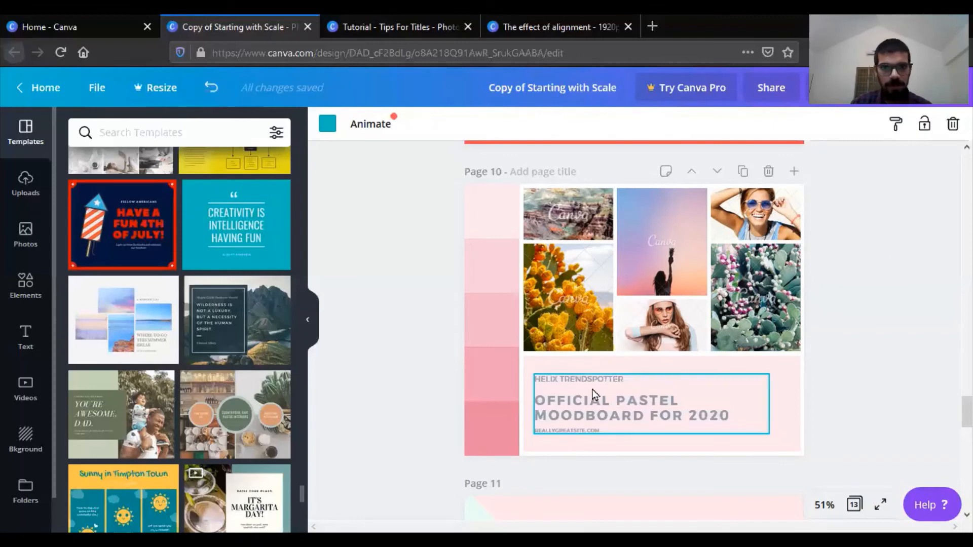
Step: Right-align the 'MOTHER'S DAY SPECIAL' heading on page 11
scroll(593, 391, down, 5)
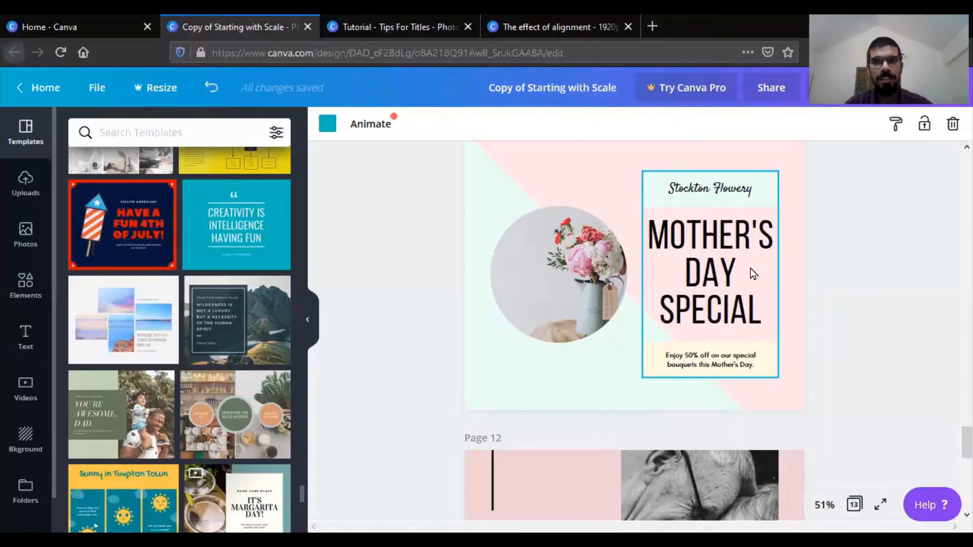
click(752, 273)
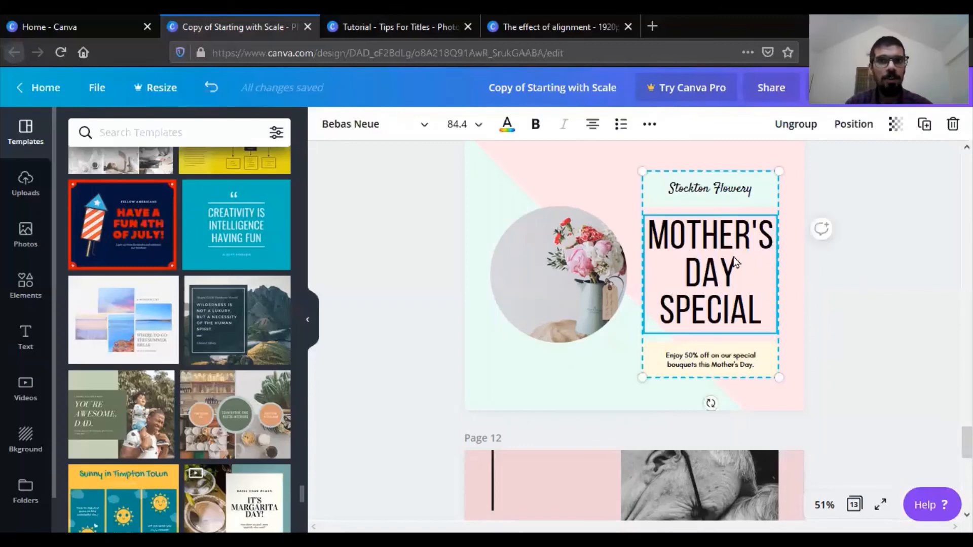
click(593, 125)
click(593, 125)
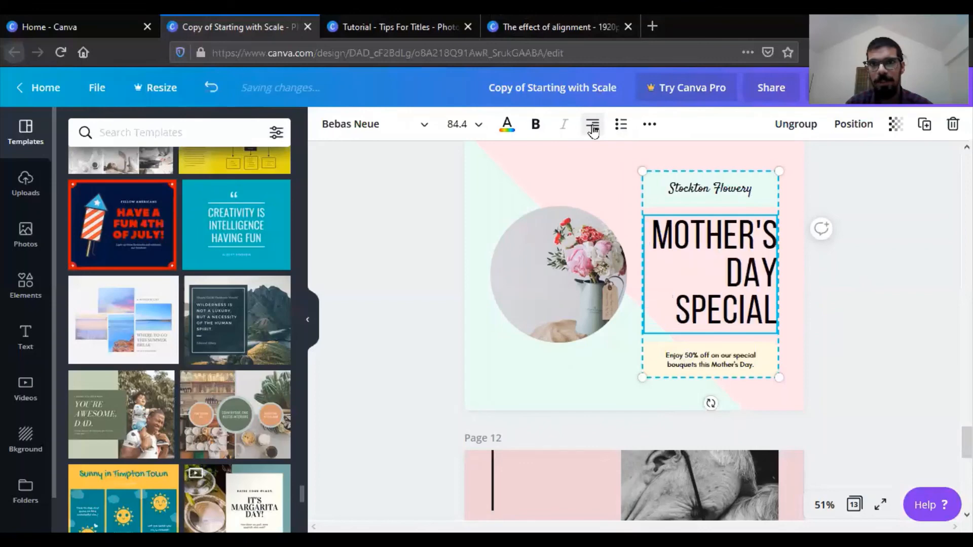
Step: Right-align the 'Stockton Flowery' text above the heading and nudge the whole text group slightly to the right
click(724, 192)
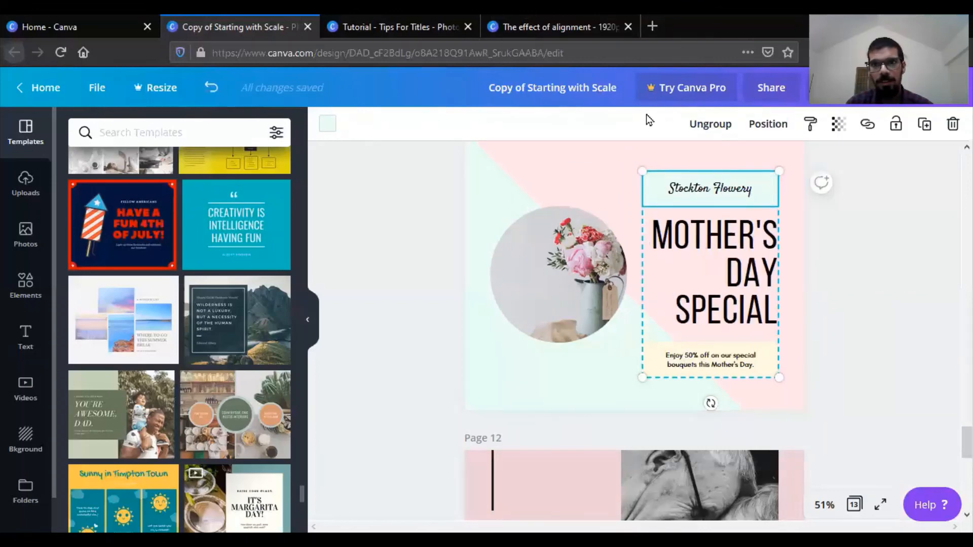
click(718, 184)
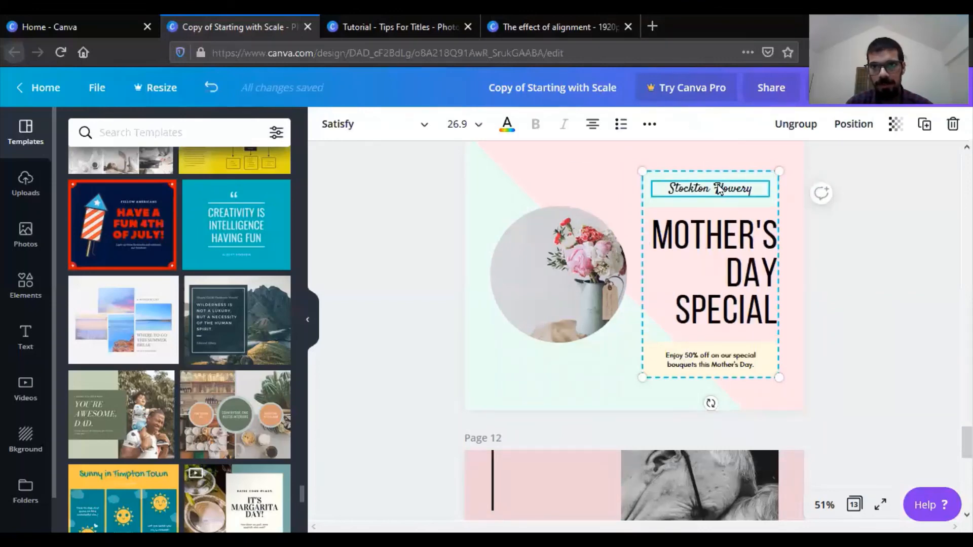
click(593, 124)
click(597, 126)
click(597, 126)
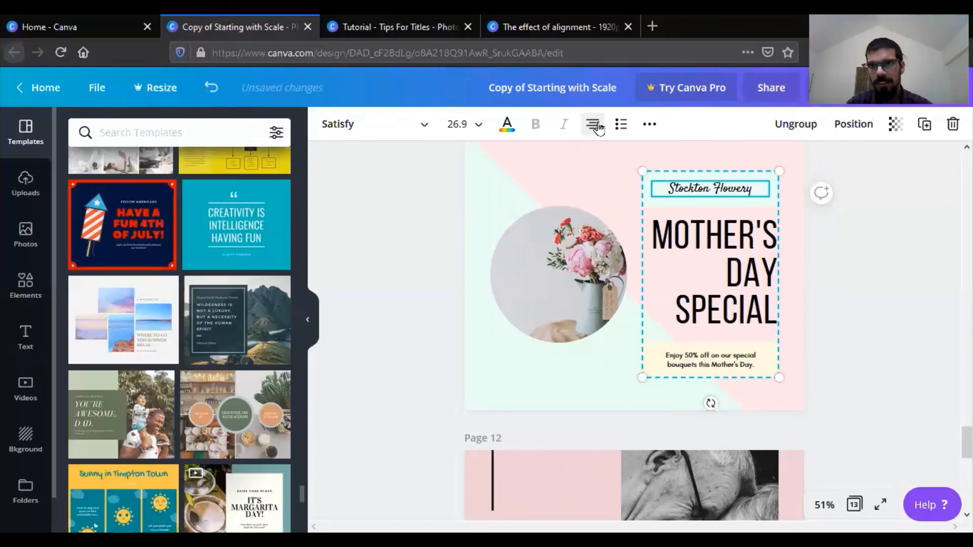
click(597, 126)
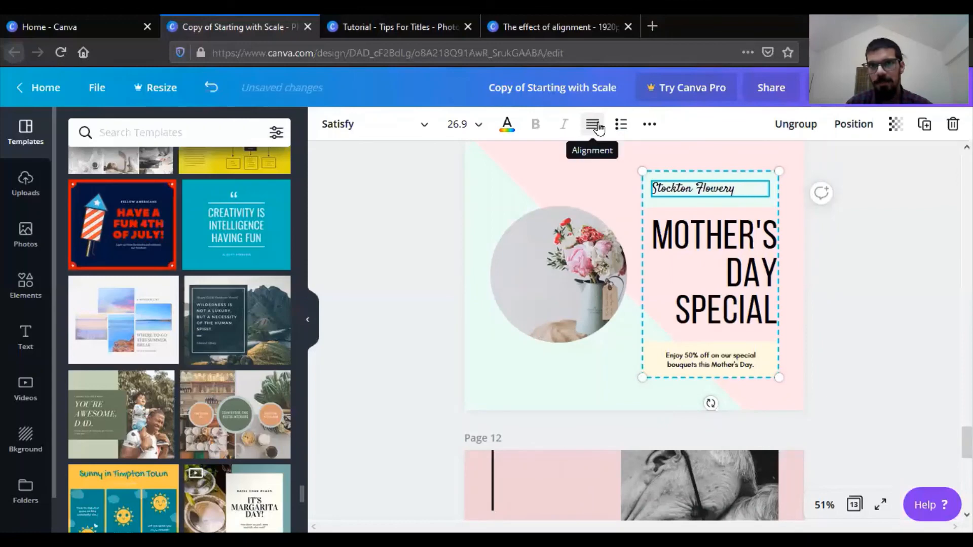
click(598, 126)
click(597, 127)
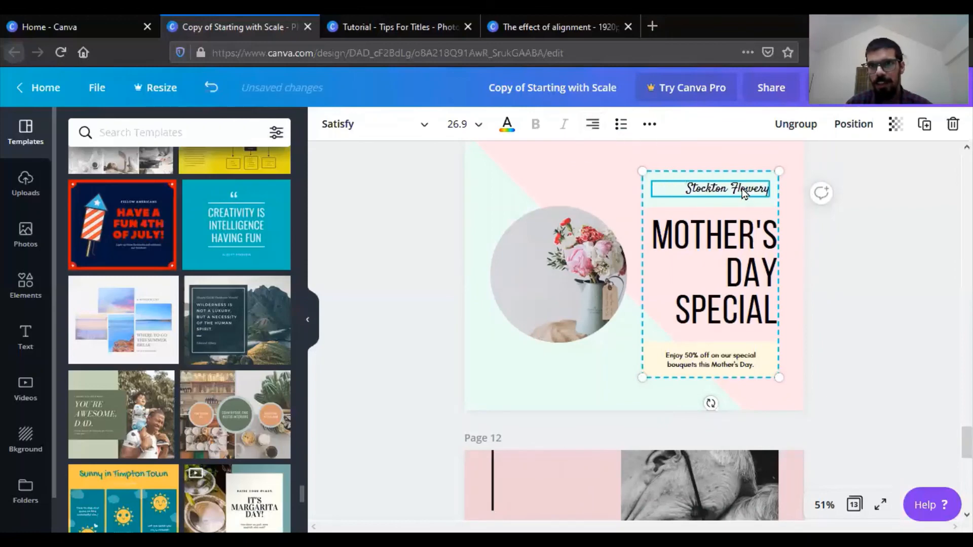
drag(745, 194, 749, 194)
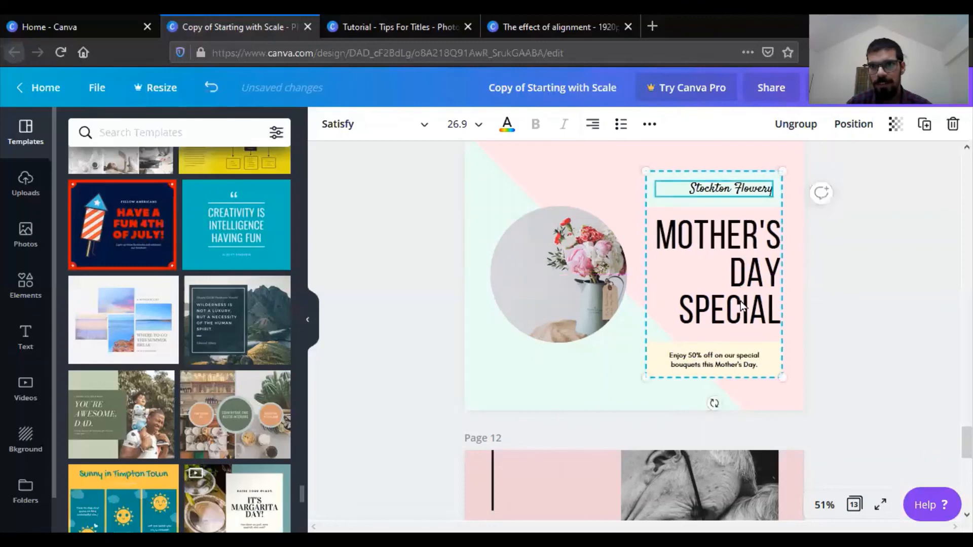
Step: Right-align the 'Enjoy 50% off on our special bouquets this Mother's Day.' text on page 11 and deselect it
click(737, 365)
click(595, 131)
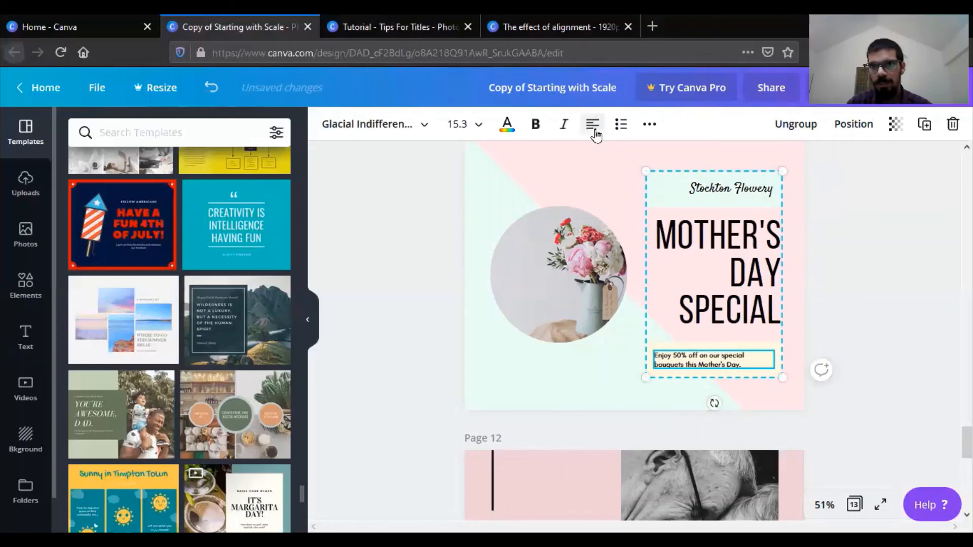
click(595, 131)
click(595, 131)
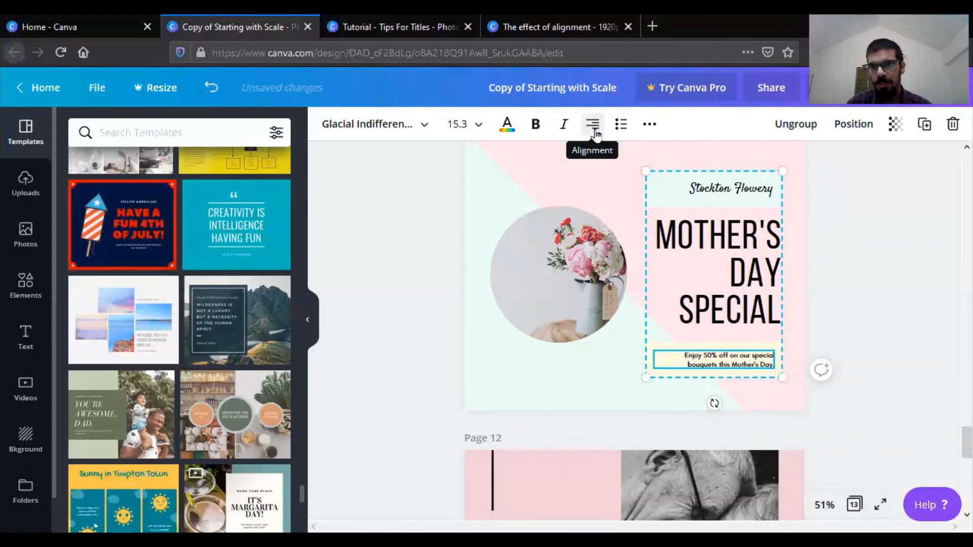
click(833, 220)
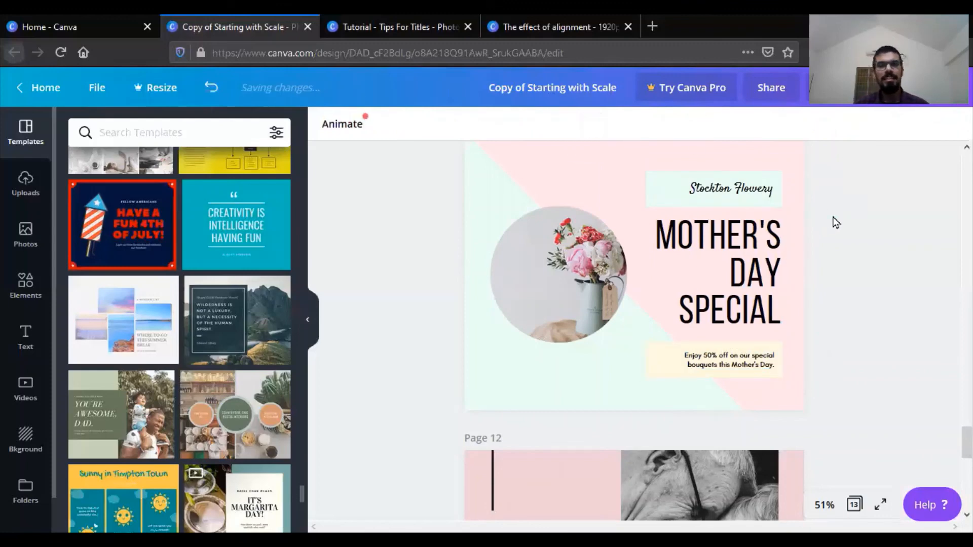
Step: Left-align the 'Stockton Flowery' text on page 11, leaving the text group deselected
click(744, 191)
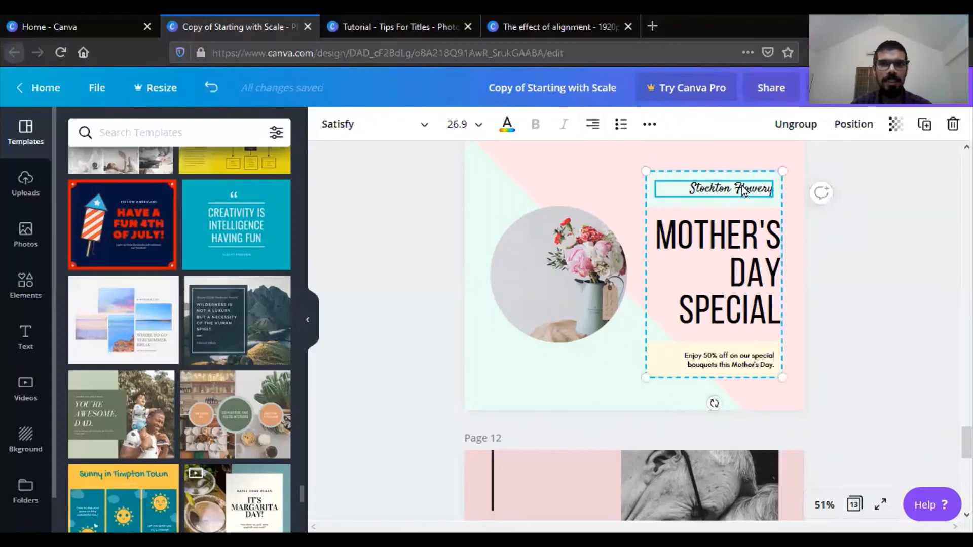
click(592, 124)
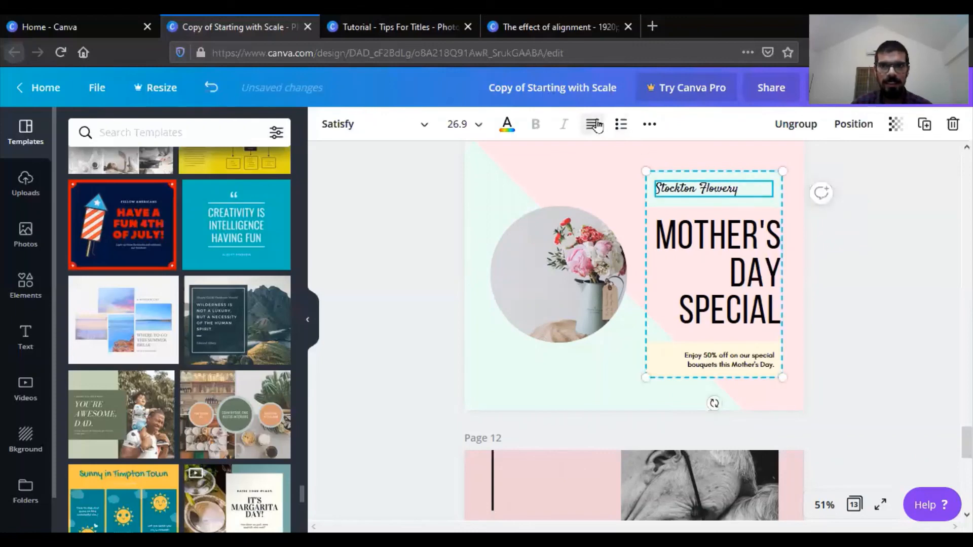
click(844, 231)
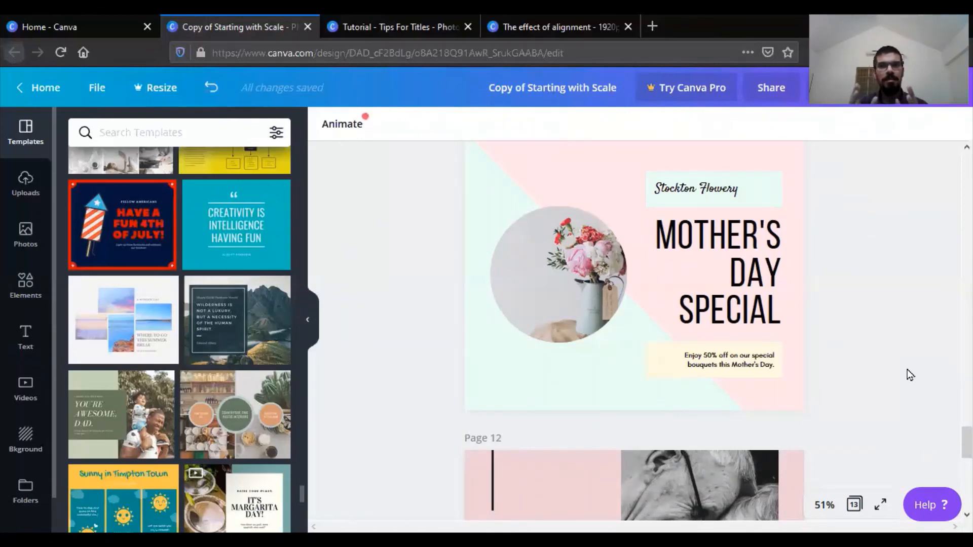
Step: Examine the text and photo alignment in the 'You will forever be my always' design on page 12 and the summer break design on page 13
scroll(907, 370, down, 2)
scroll(908, 367, down, 4)
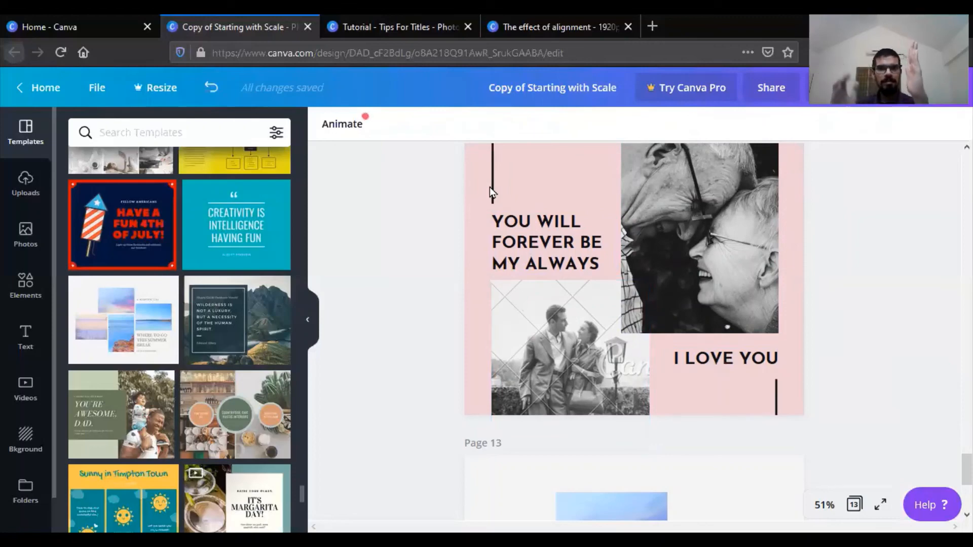
scroll(490, 187, down, 3)
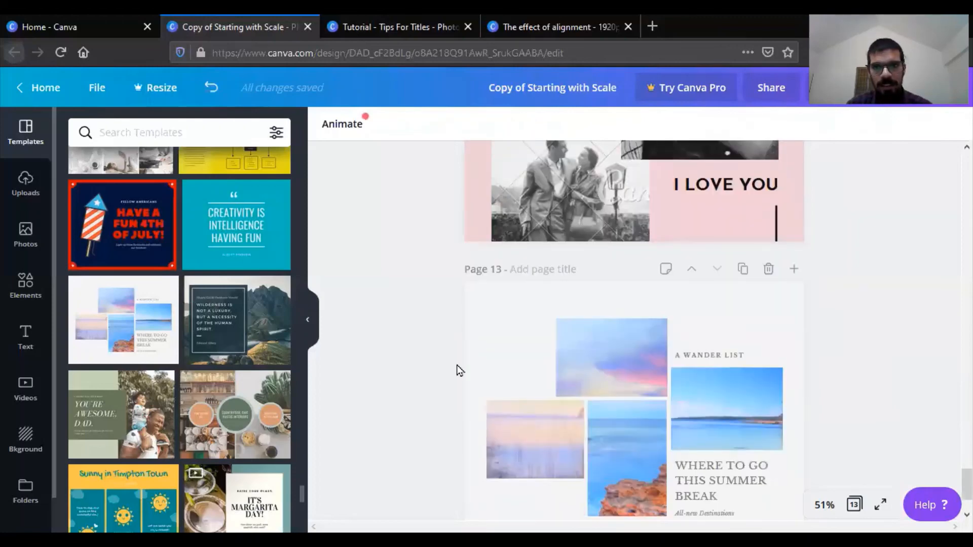
scroll(456, 365, down, 2)
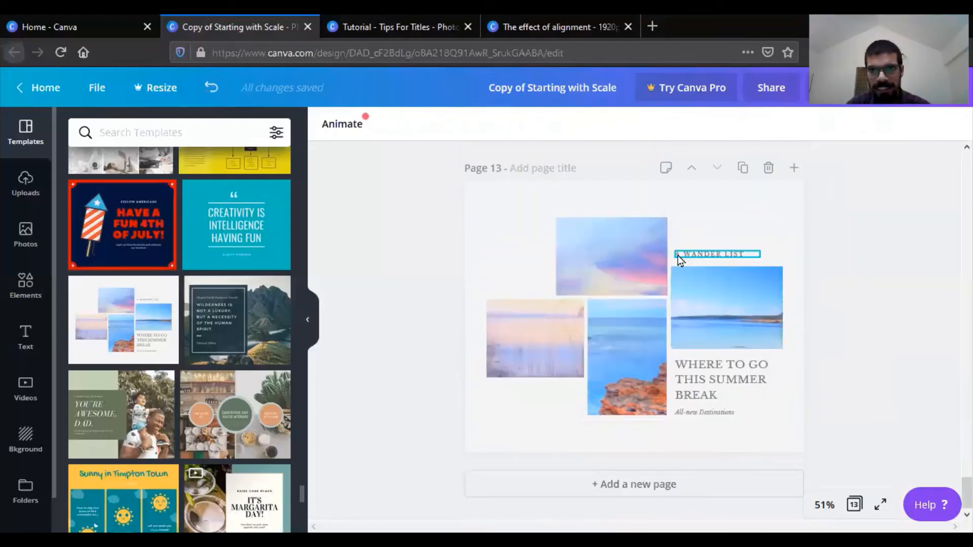